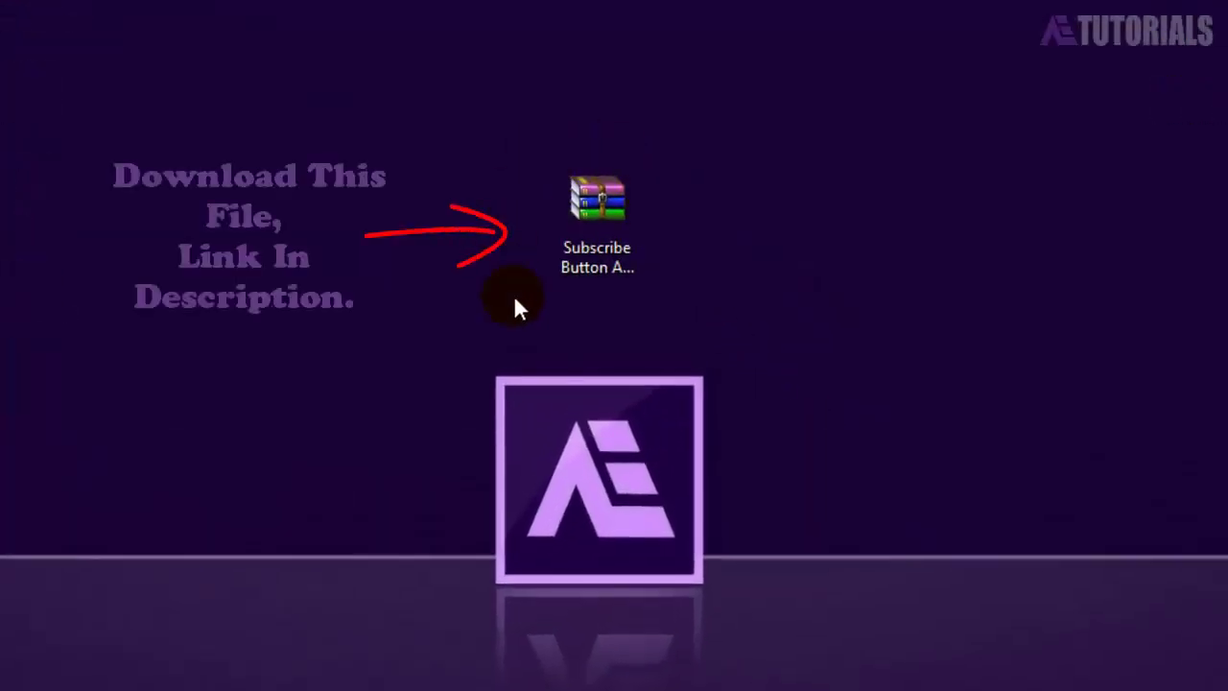
Extract the Subscribe Button Animation archive here and place the extracted folder beside it.
right_click(587, 206)
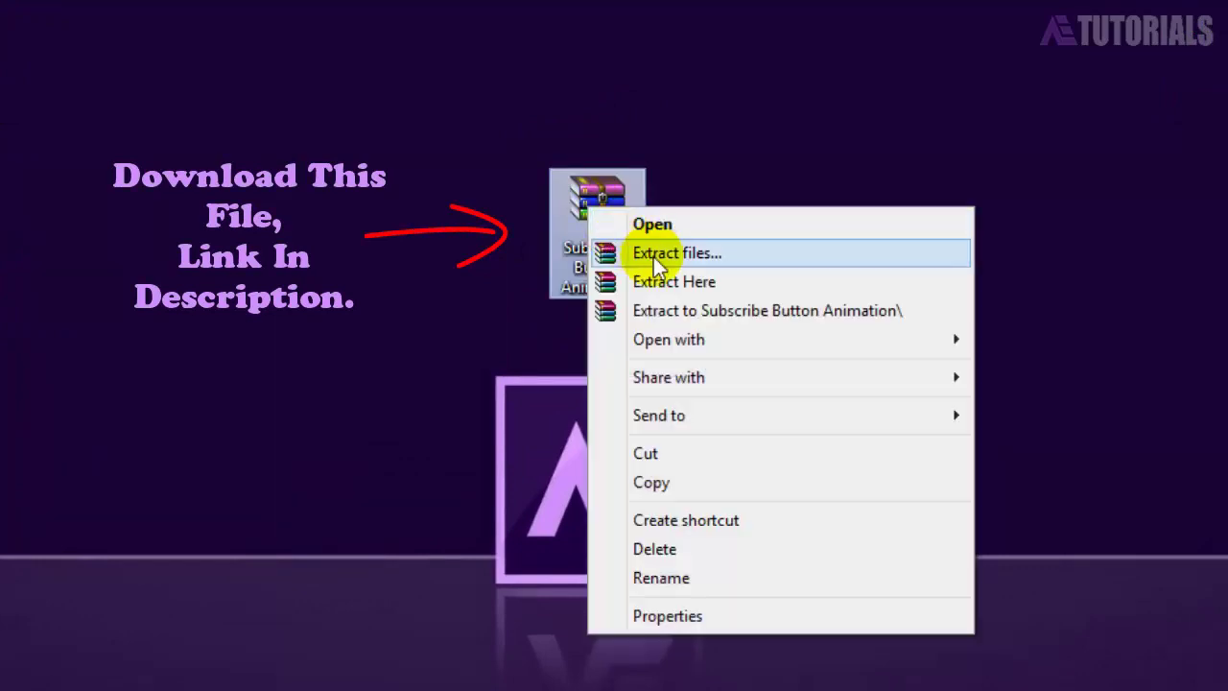
click(672, 287)
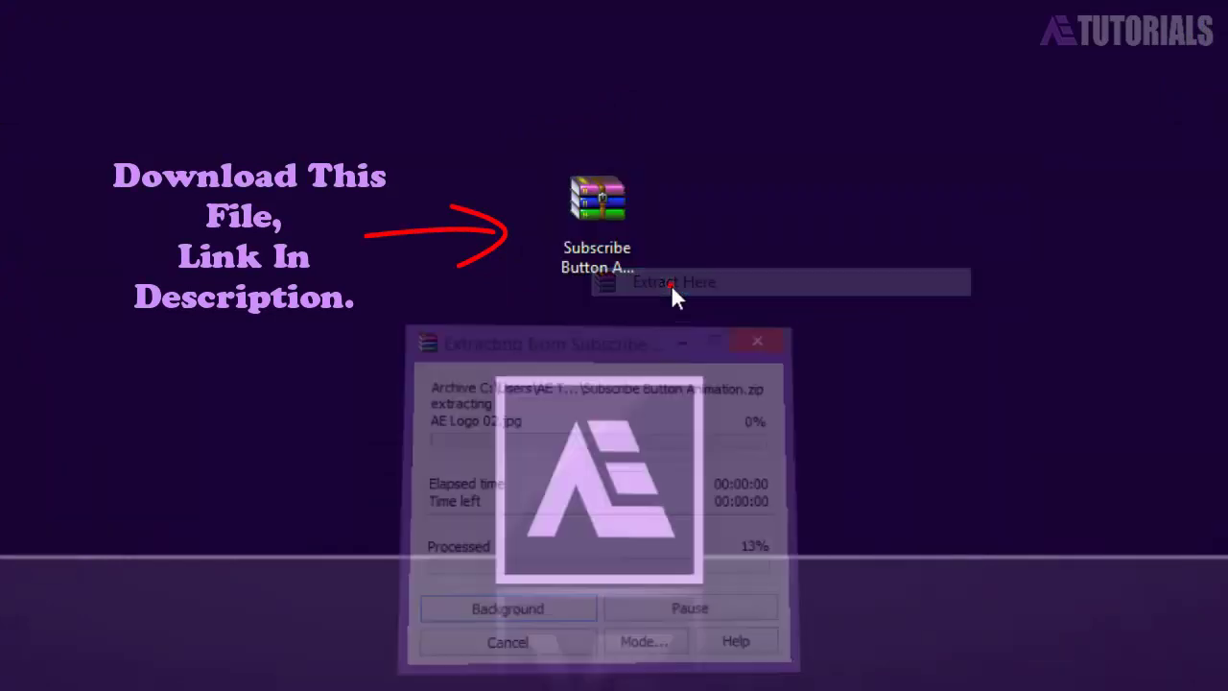
drag(165, 444, 468, 216)
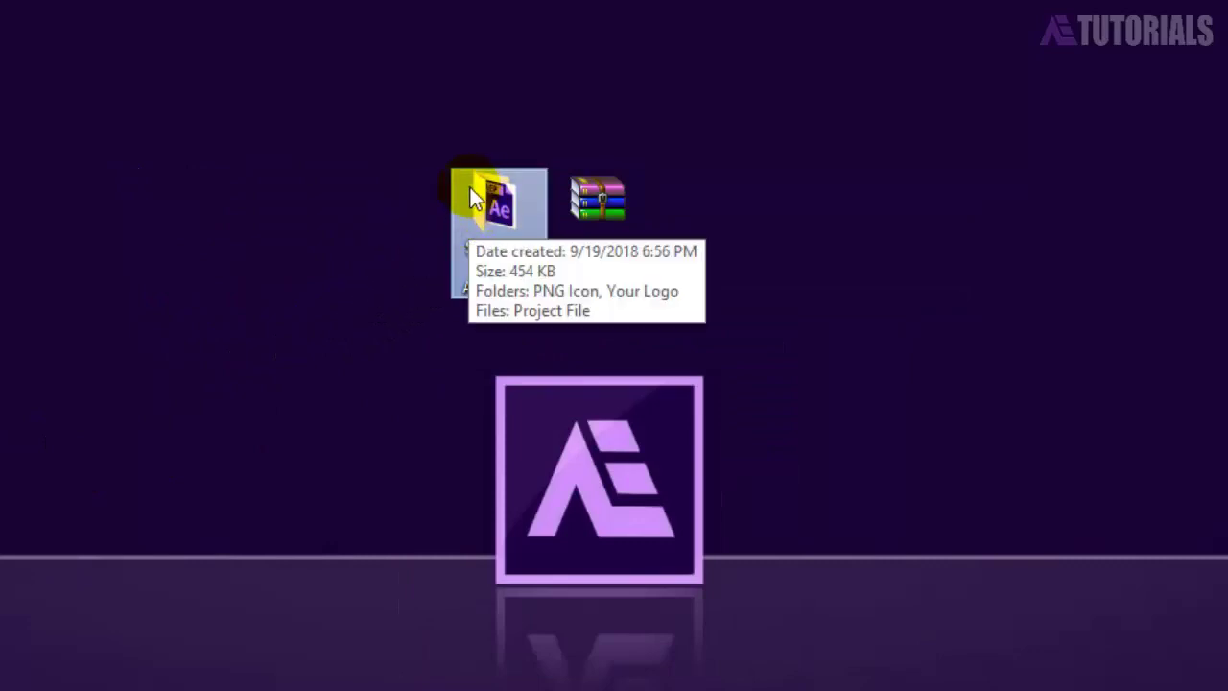
Open the Subscribe Button Animation folder and bring up Project File's options.
right_click(482, 196)
click(538, 210)
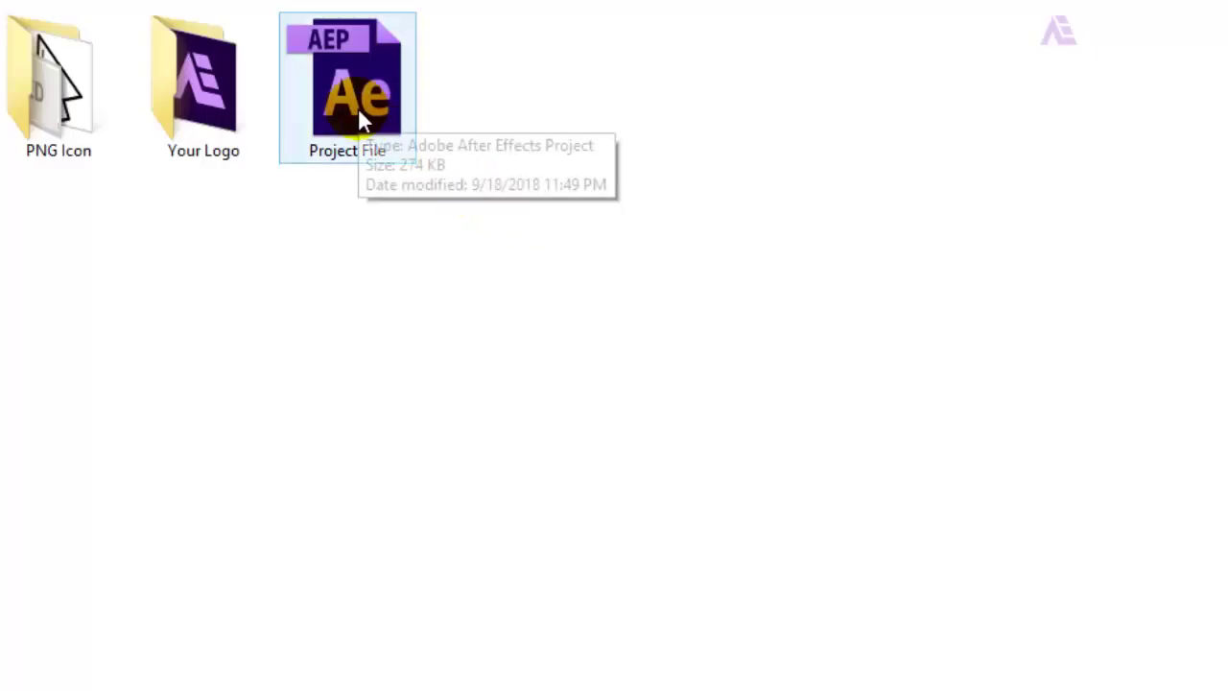
right_click(358, 107)
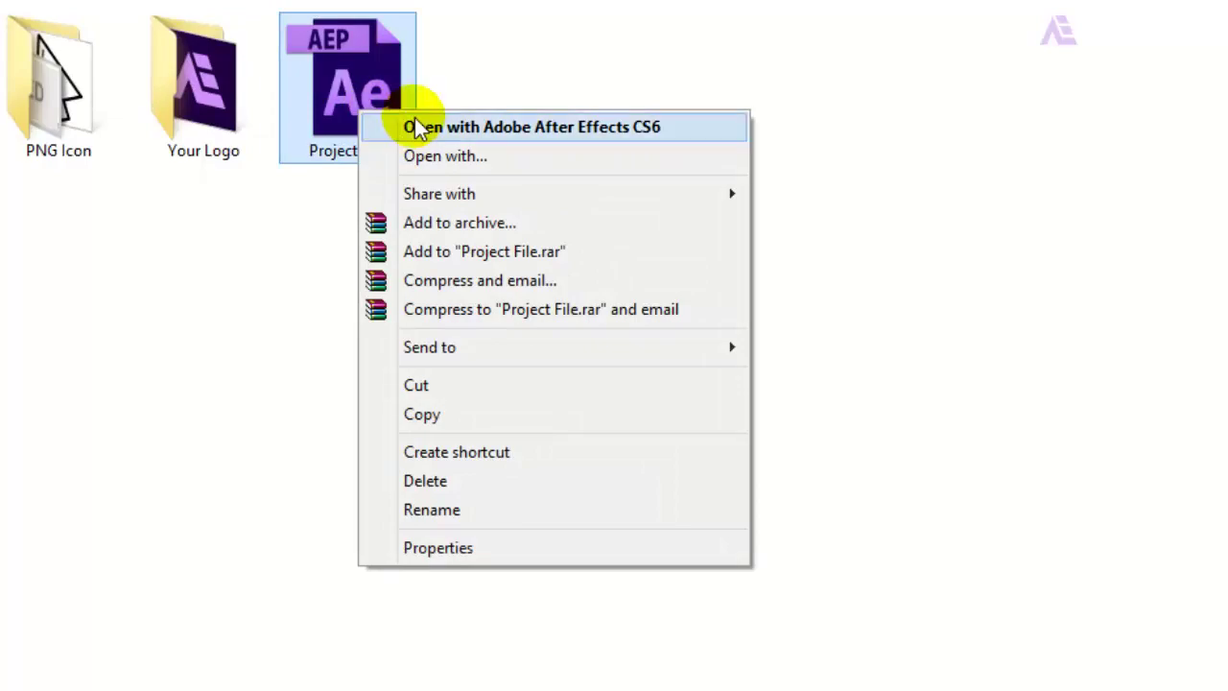
Open Project File in After Effects, go to the Your Logo comp and hide AE Logo 02.jpg.
click(412, 123)
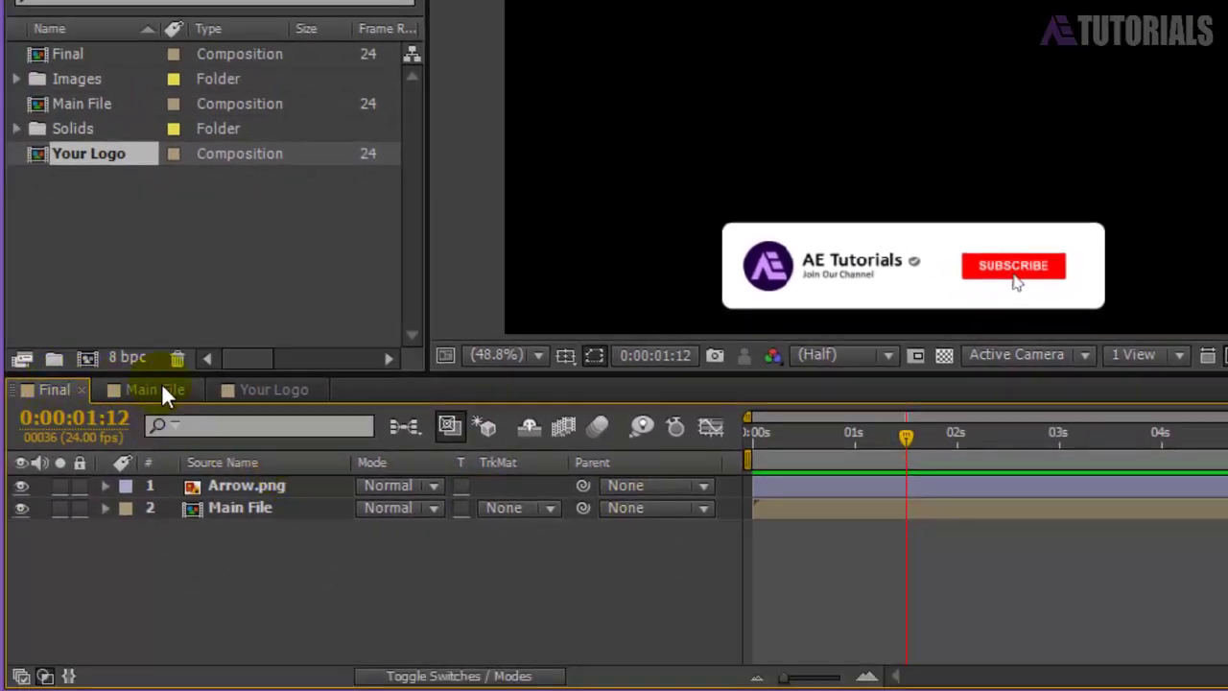
click(154, 389)
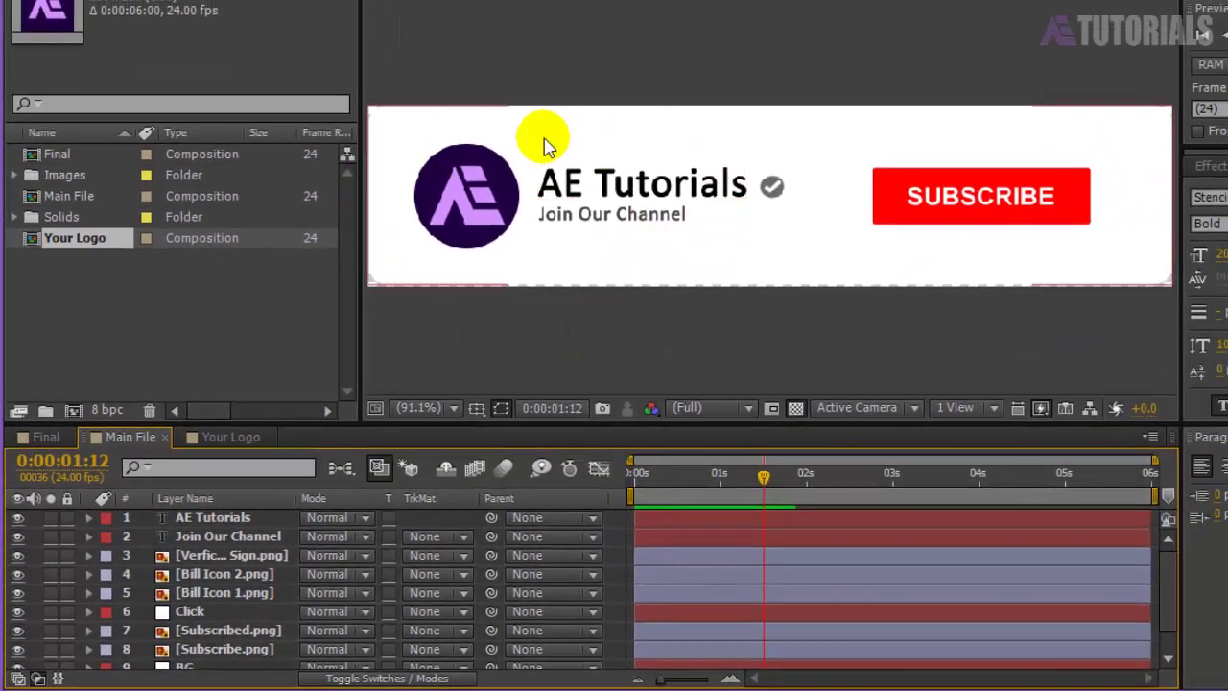
click(240, 436)
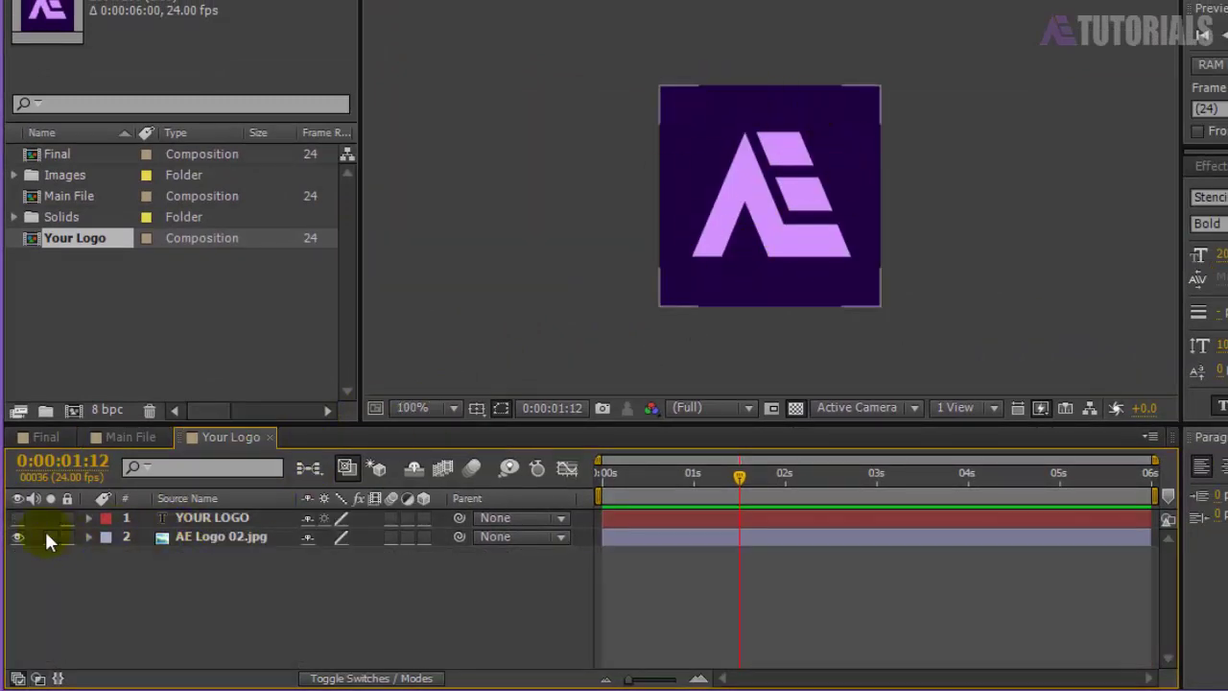
click(17, 536)
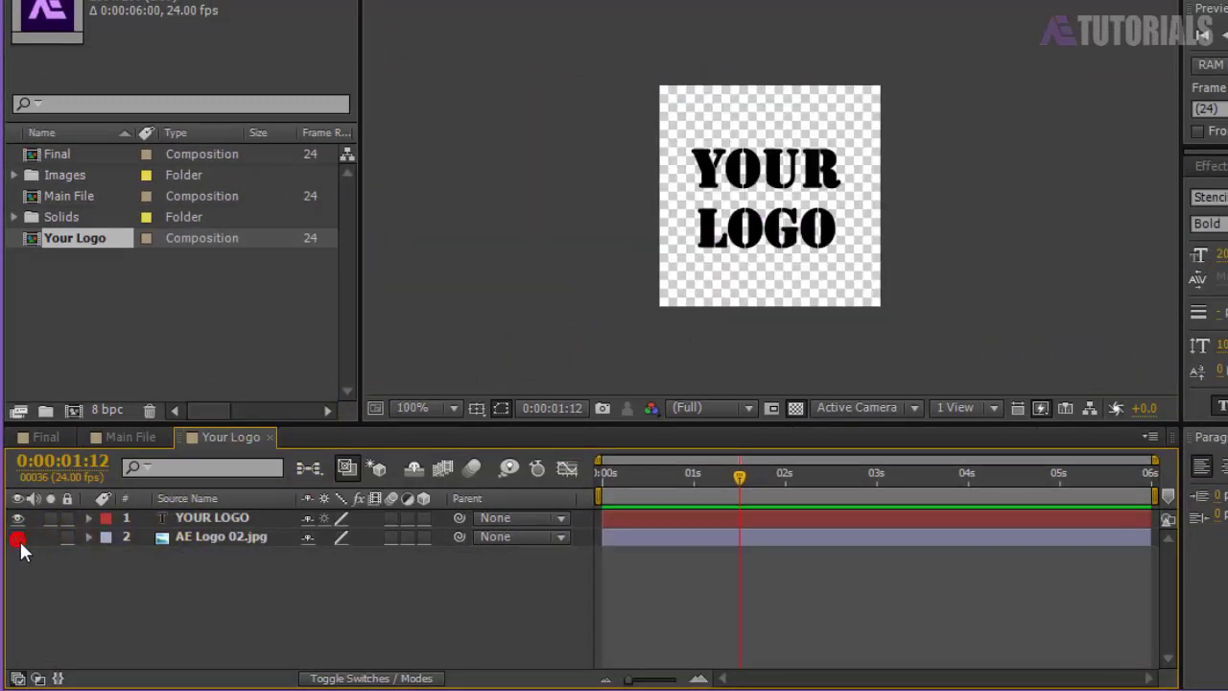
Import the PicsArt JPEG image into the project.
right_click(177, 291)
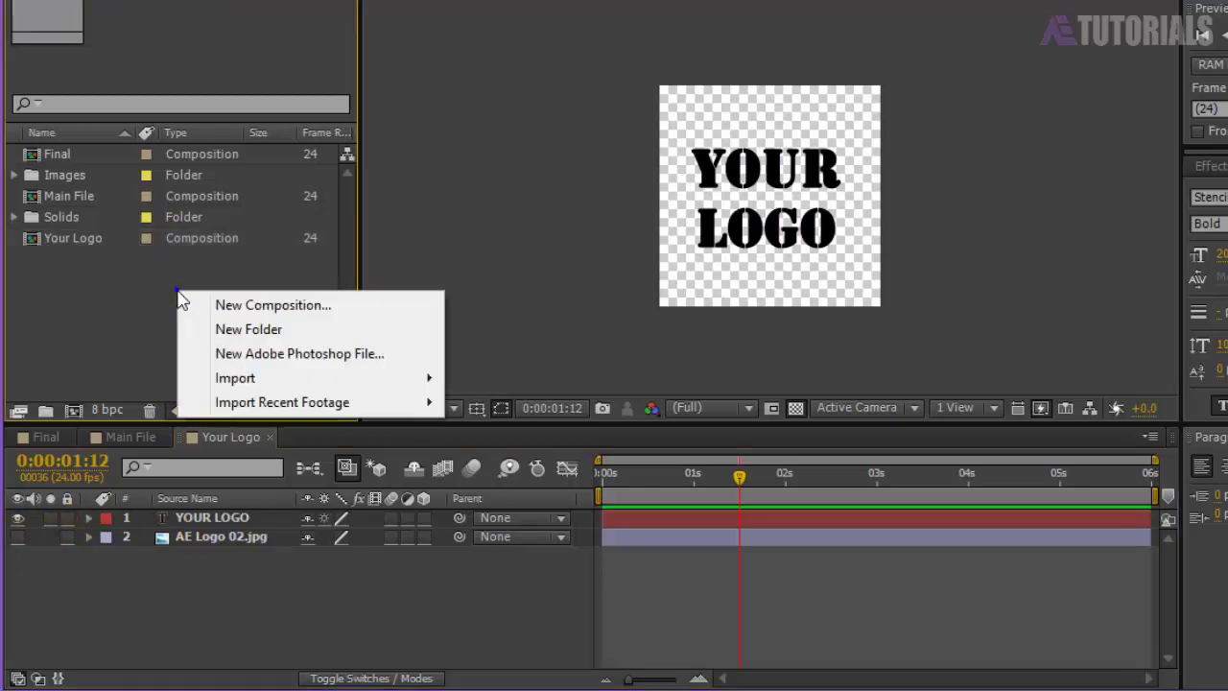
mouse_move(289, 379)
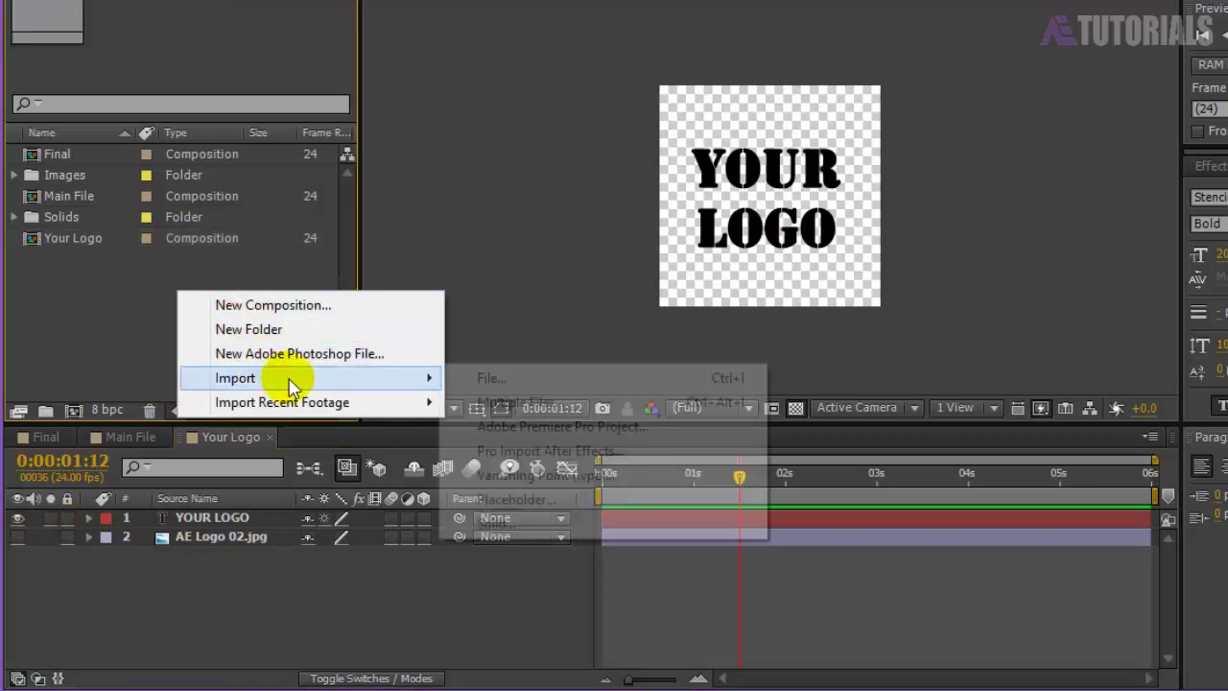
click(508, 384)
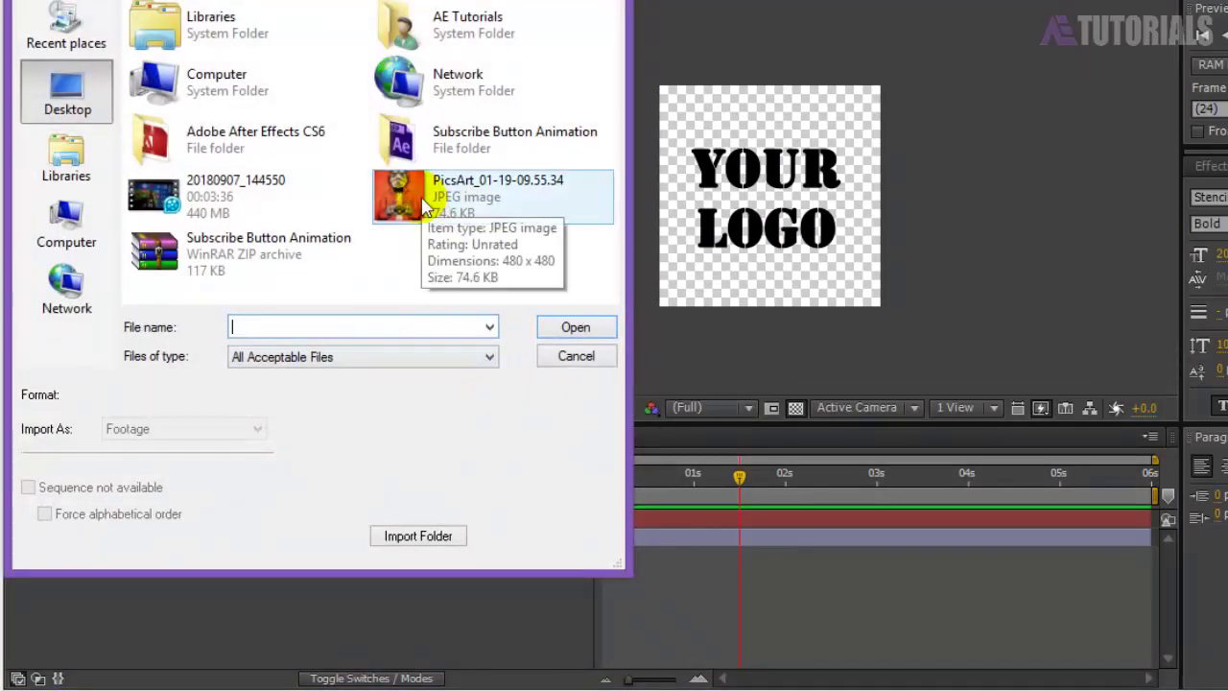
click(422, 197)
click(569, 330)
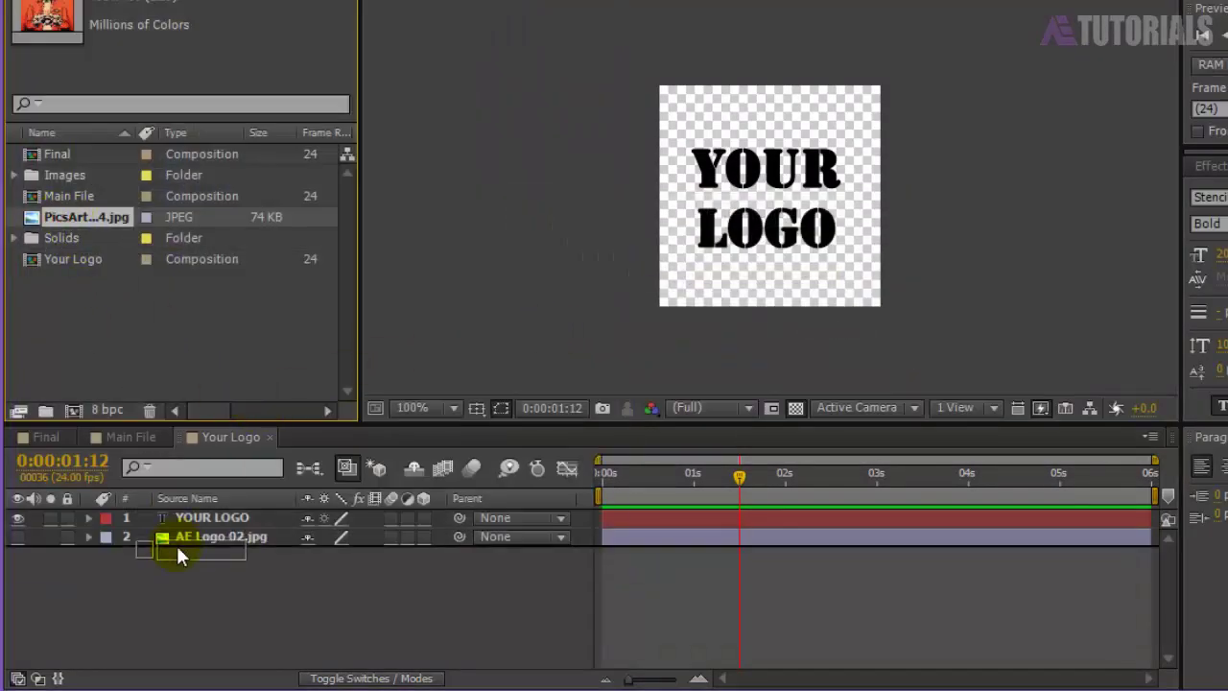
Add the PicsArt image to Your Logo at 42% scale and hide the YOUR LOGO text layer.
drag(69, 223, 178, 557)
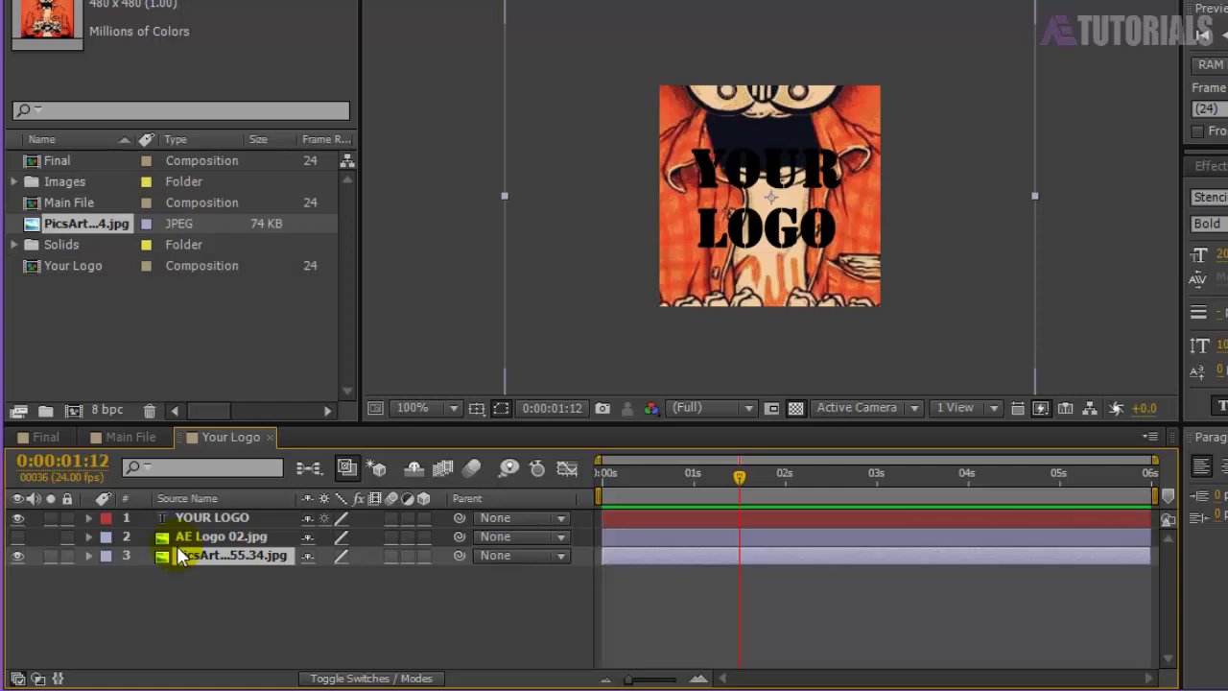
key(s)
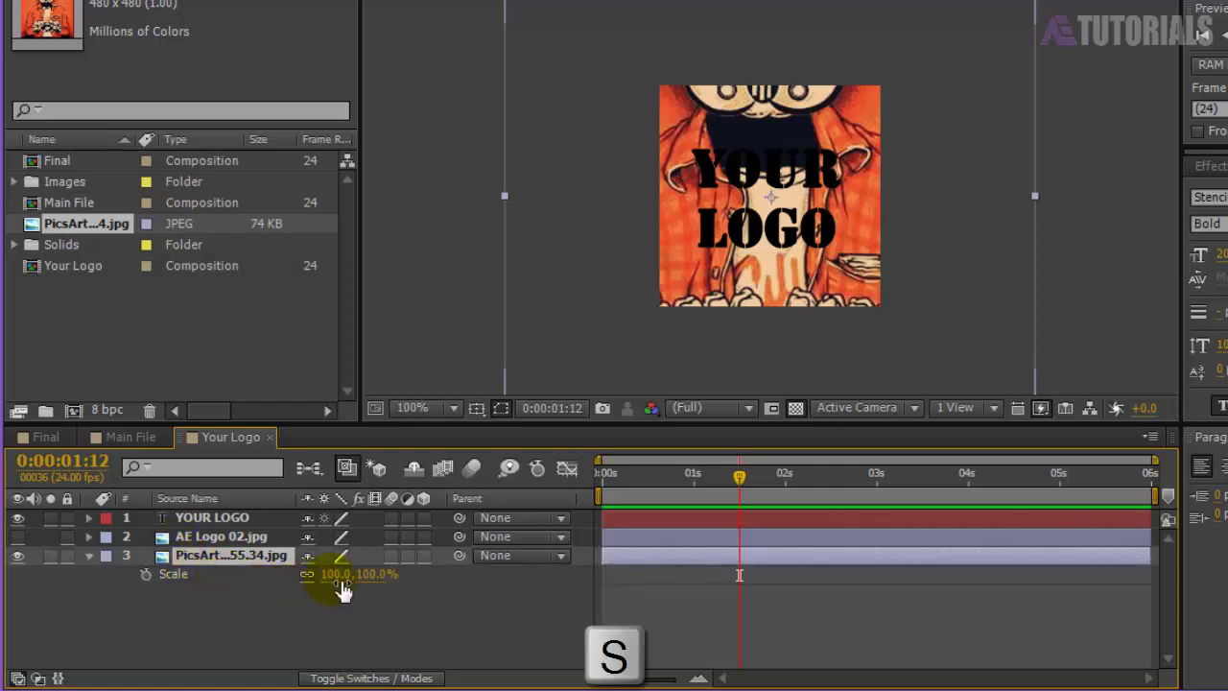
drag(343, 587, 266, 587)
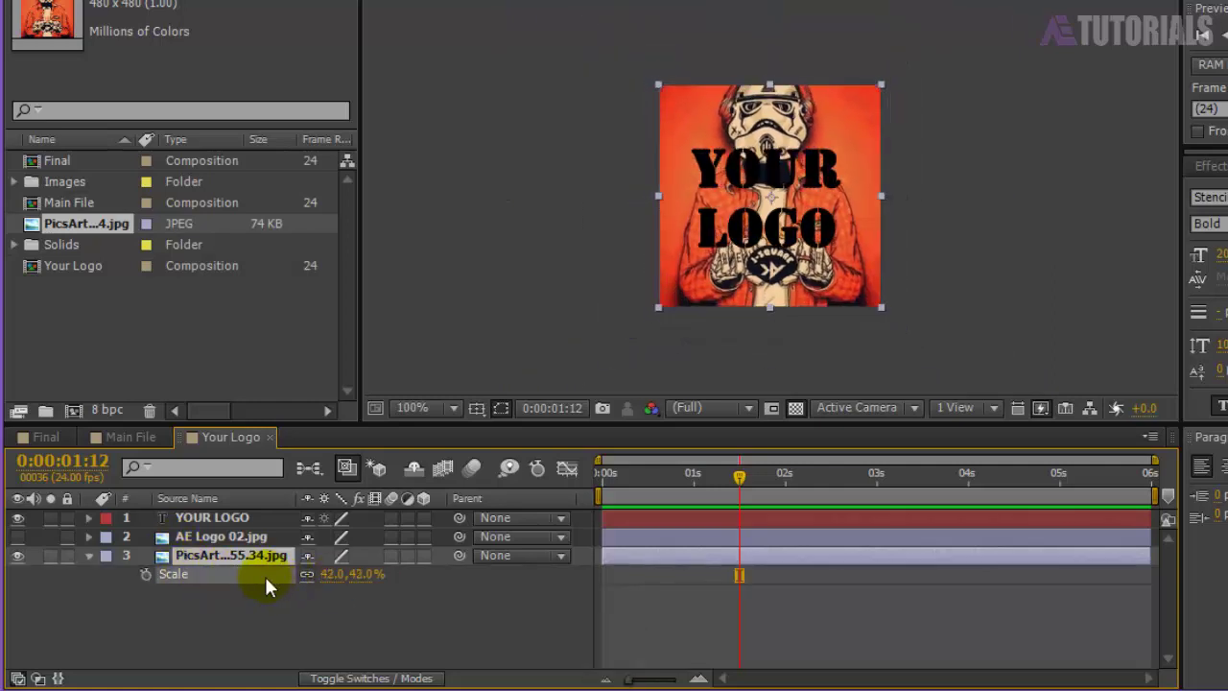
click(87, 554)
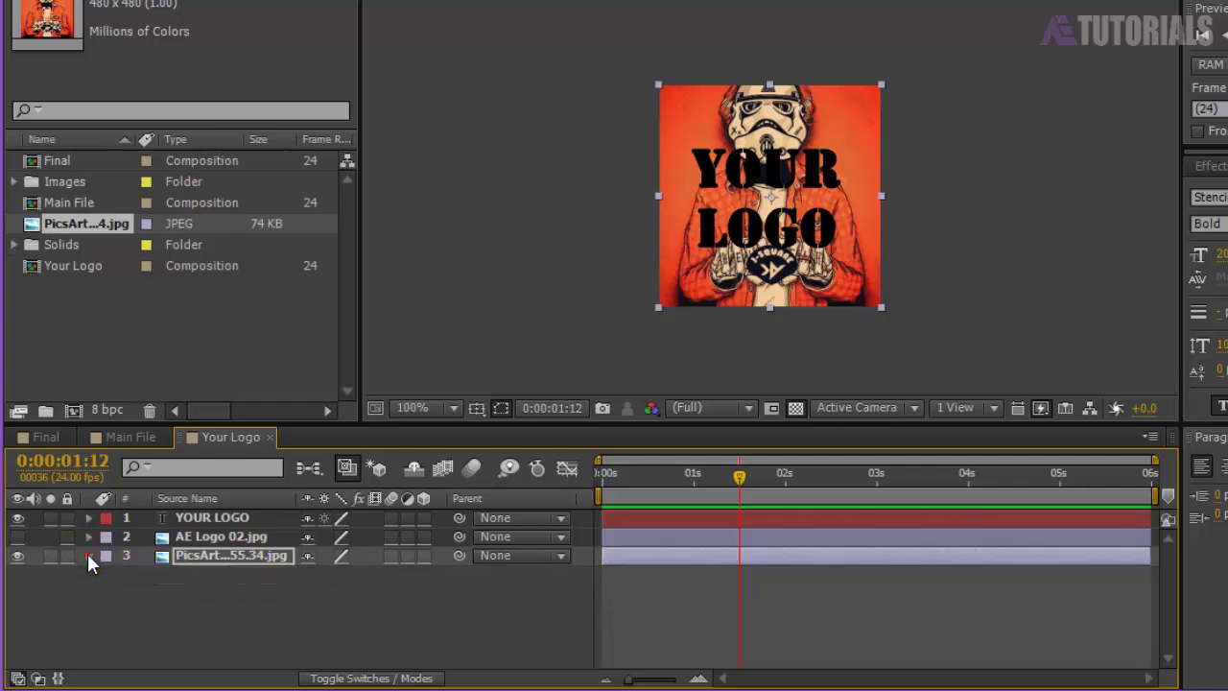
click(17, 518)
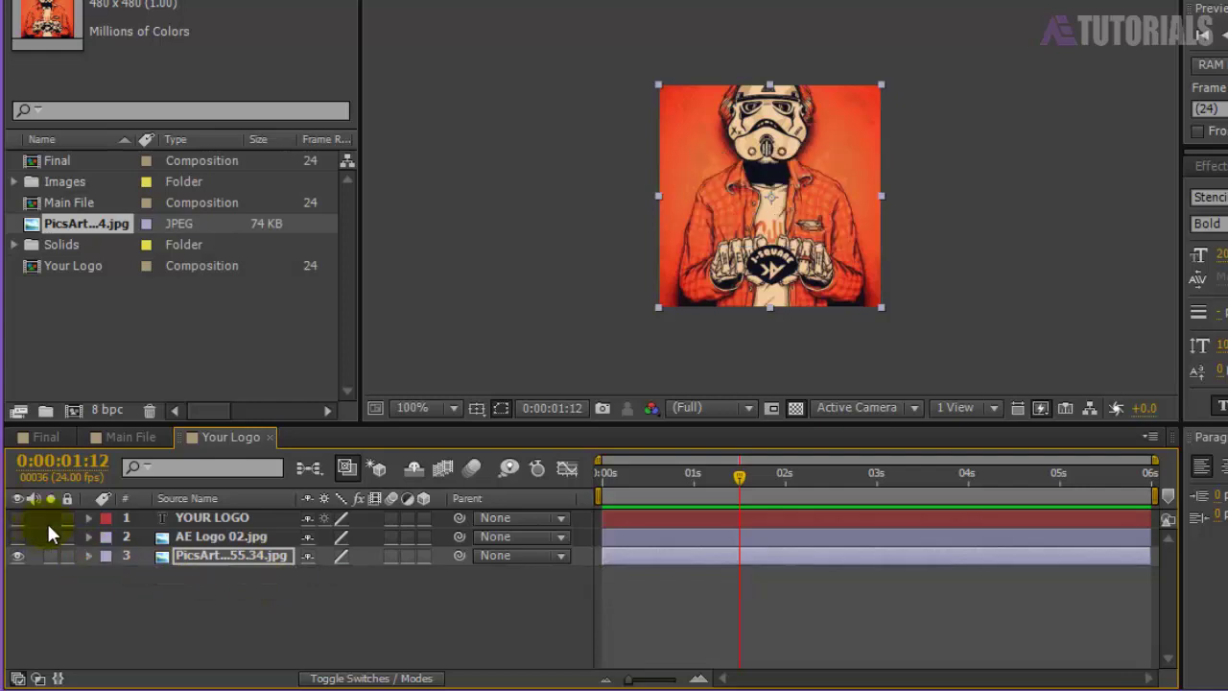
click(120, 439)
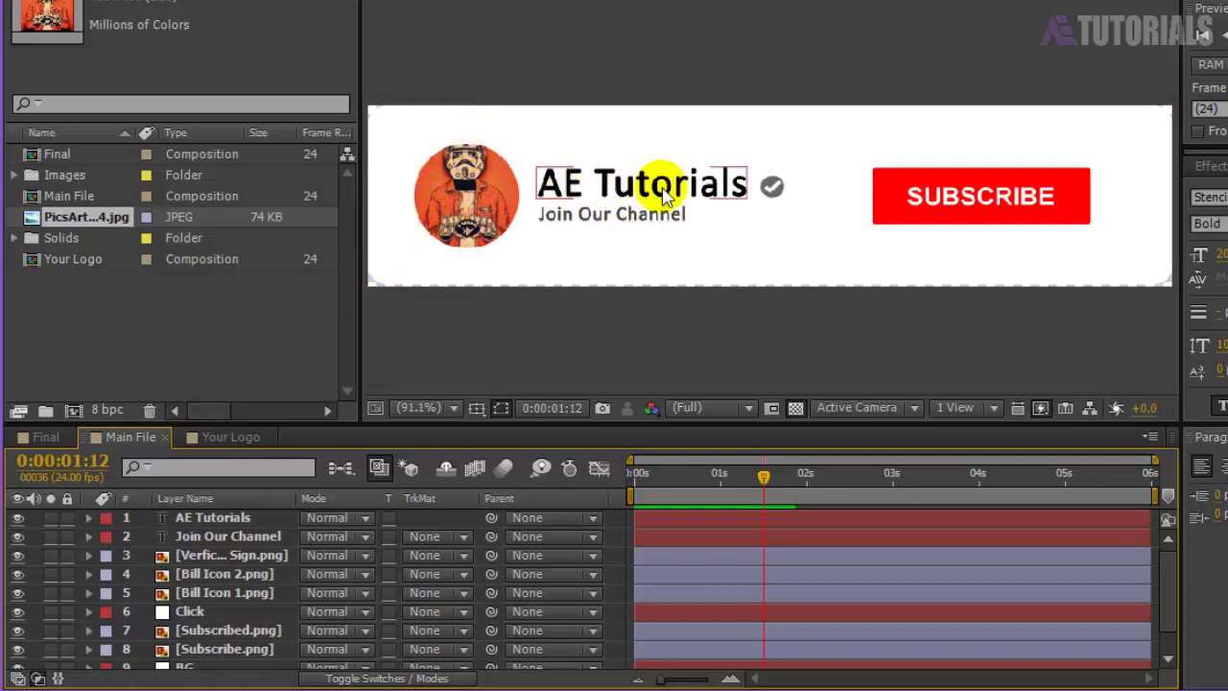
Replace the AE Tutorials channel name text with Channel Name.
double_click(212, 518)
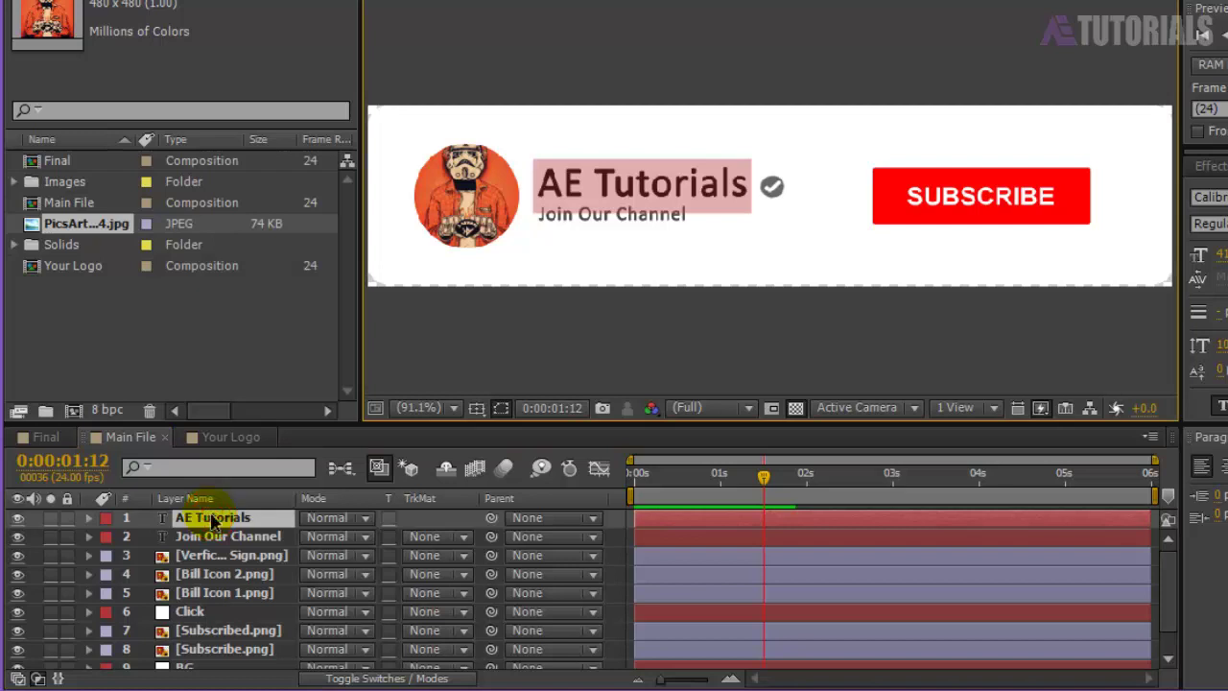
text(Channel Name)
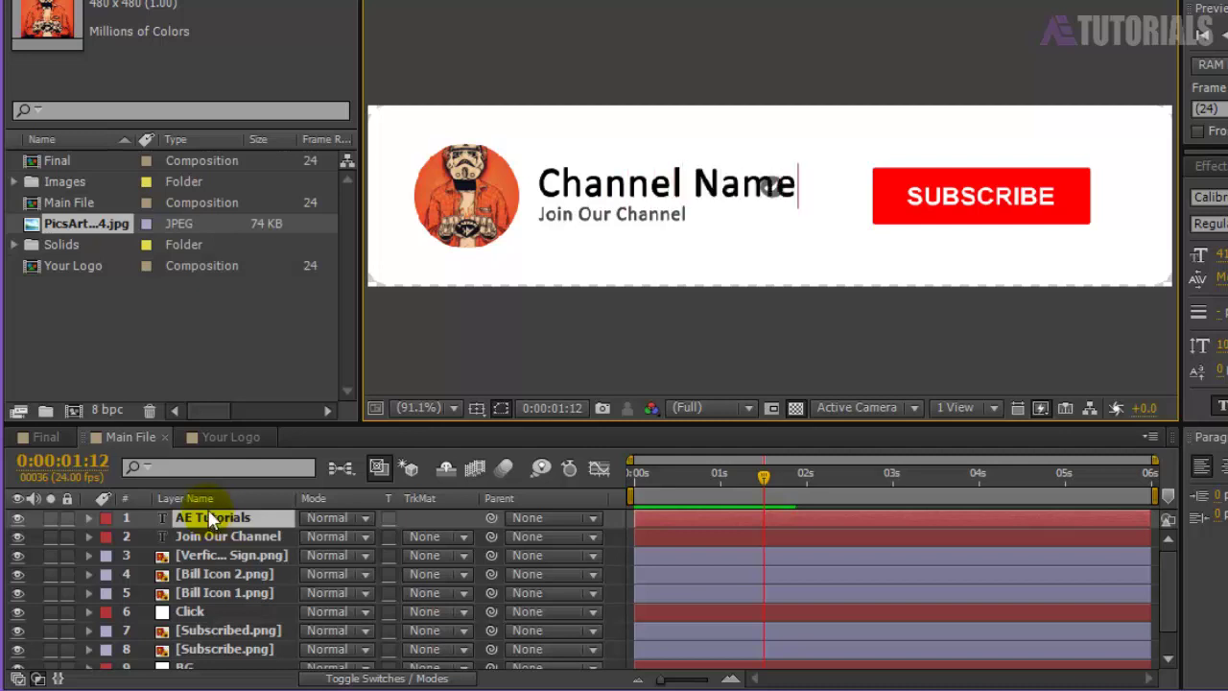
click(612, 544)
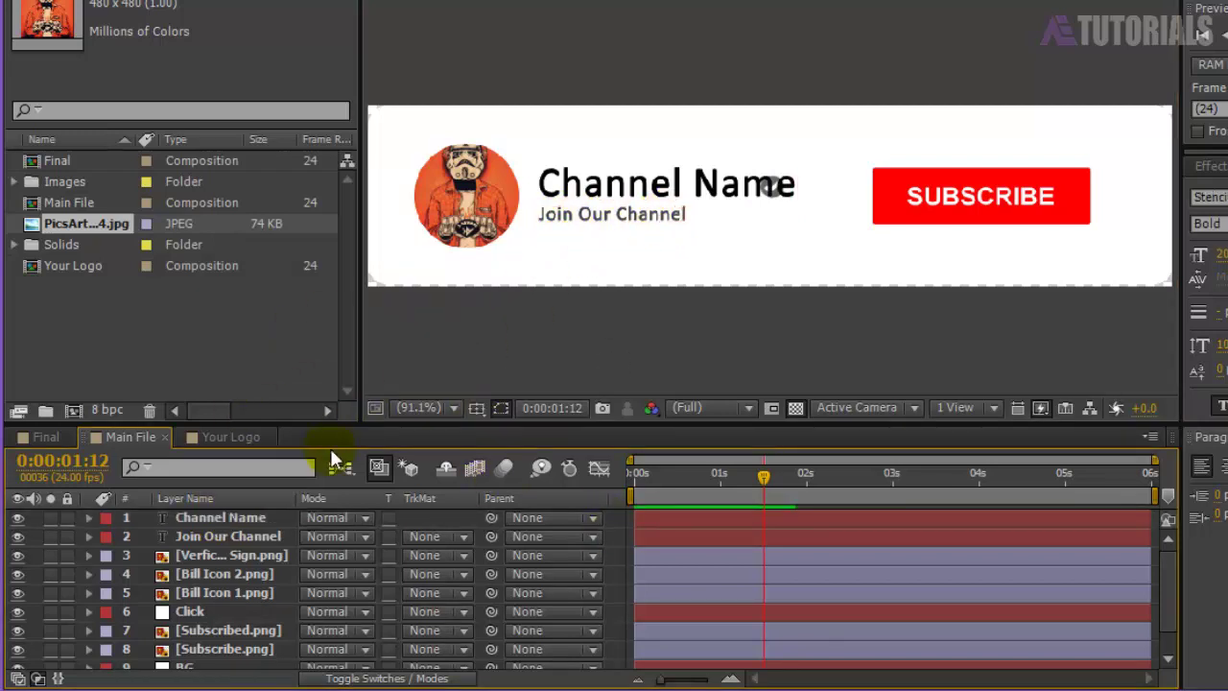
Change the Join Our Channel subtitle text to Your Description.
double_click(238, 539)
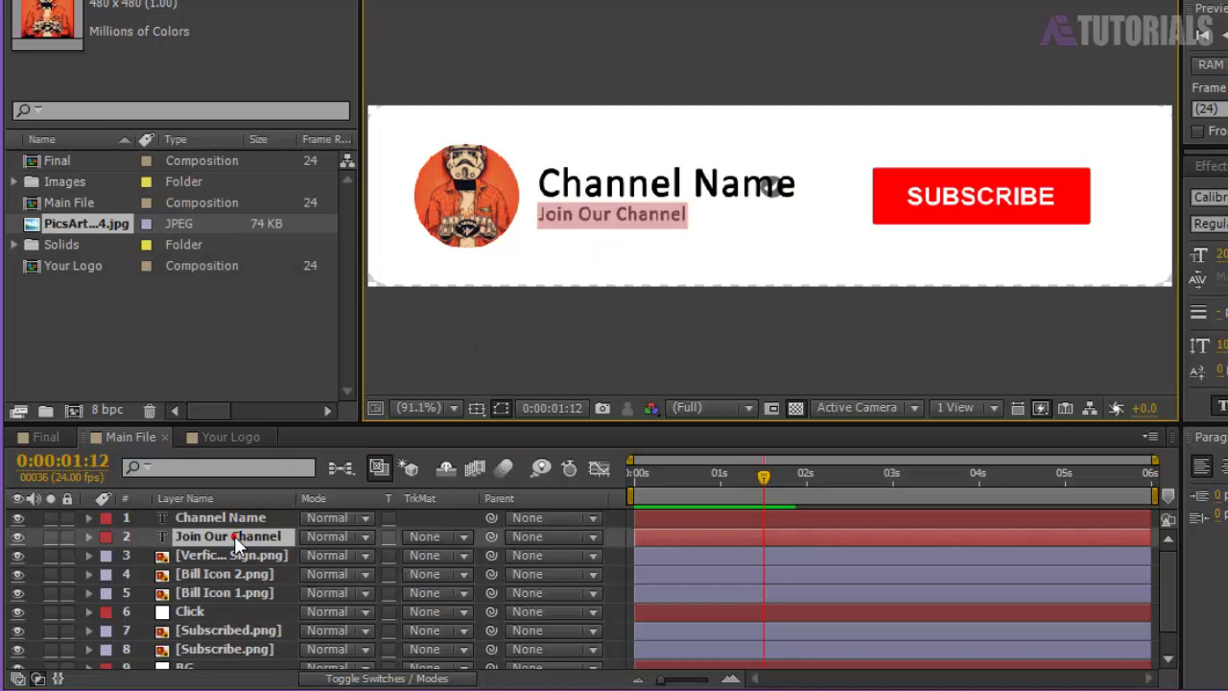
text(Your Description)
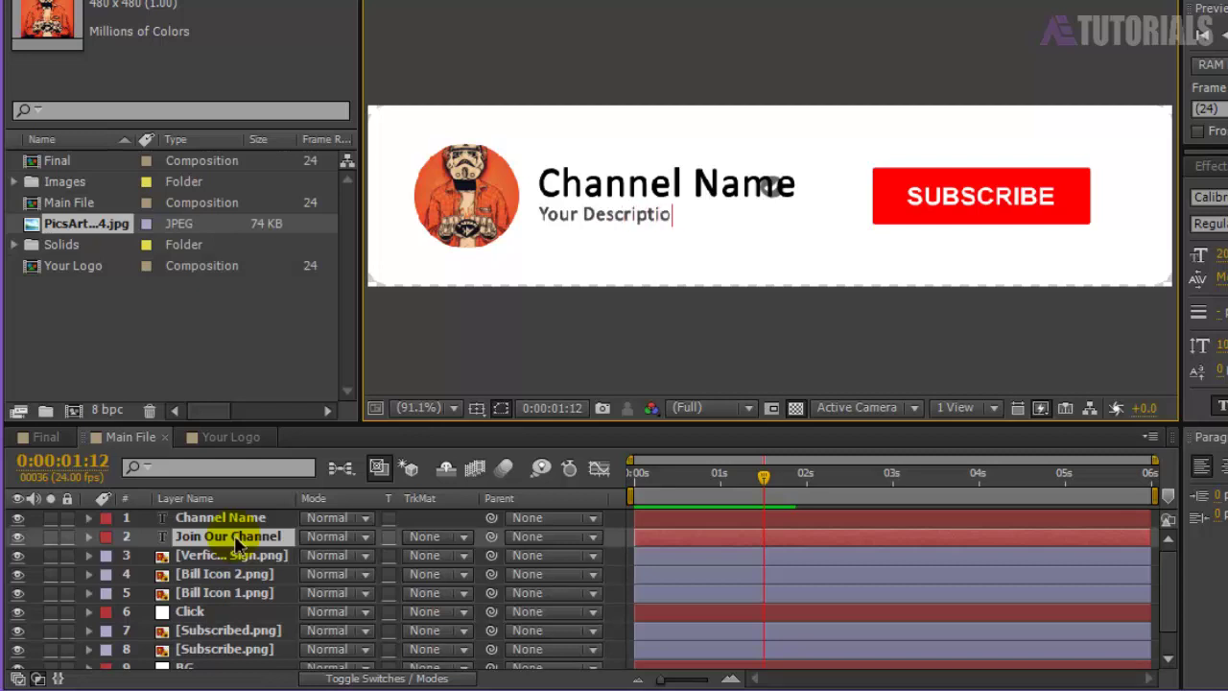
click(621, 551)
click(785, 199)
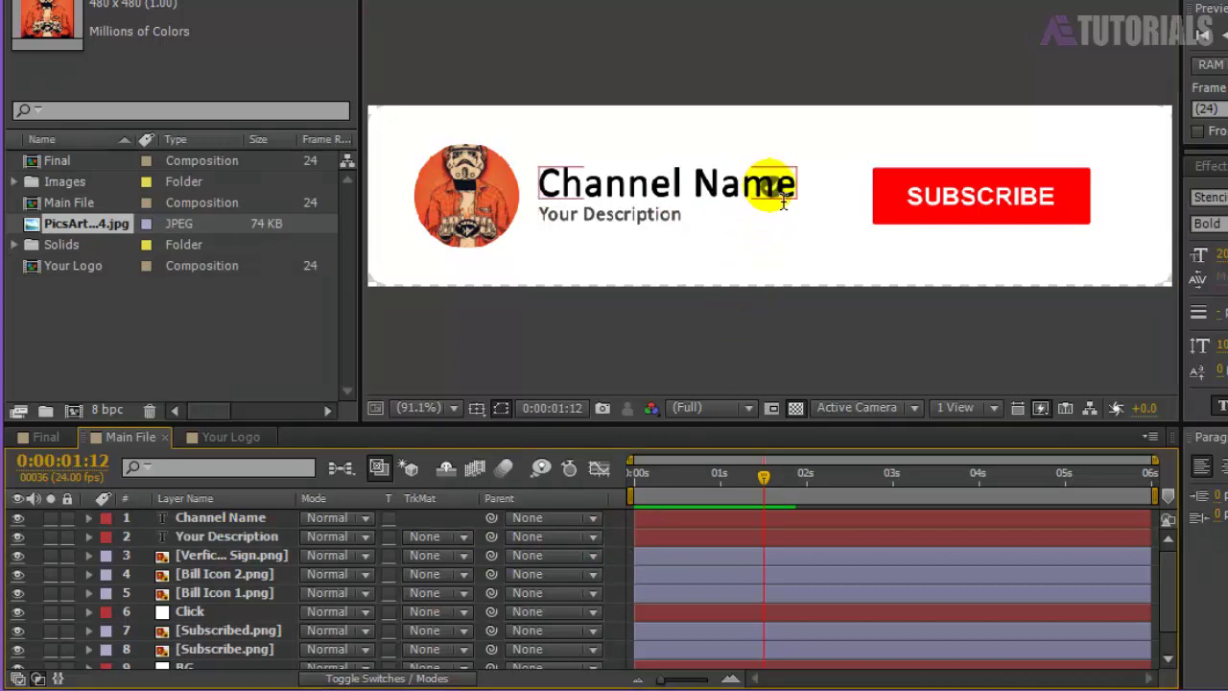
Move the Verification Sign layer to Position 443.0, 81.0, just after Channel Name.
click(307, 468)
click(192, 554)
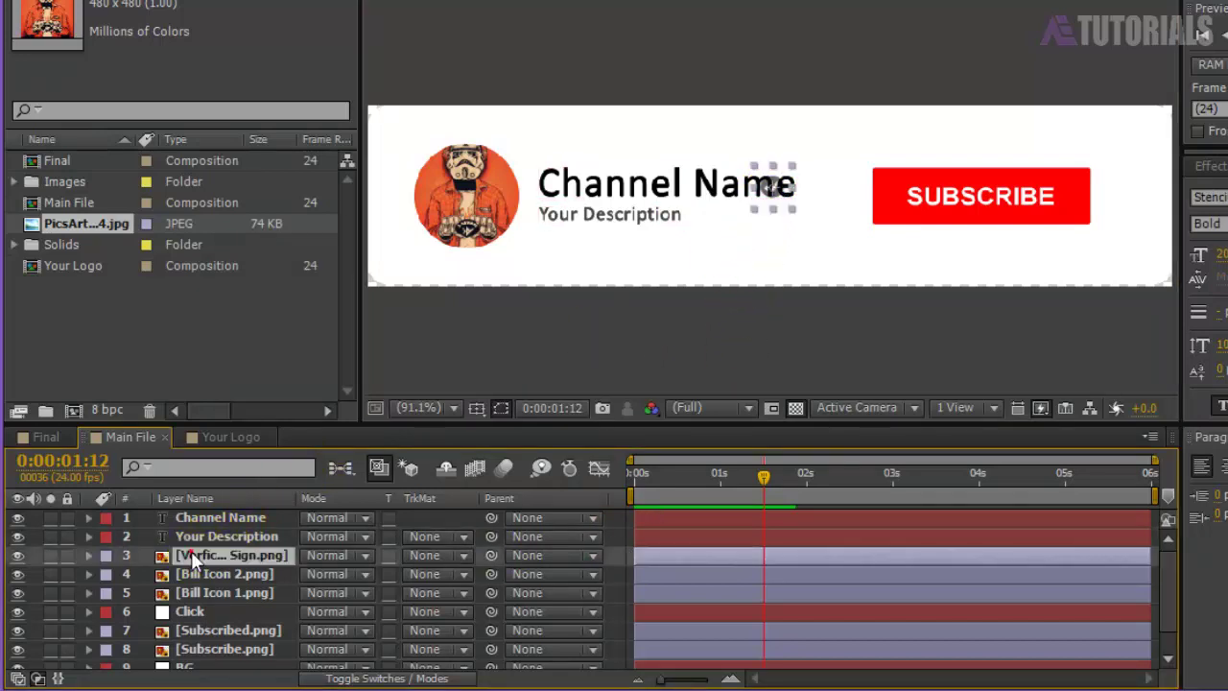
click(191, 553)
key(p)
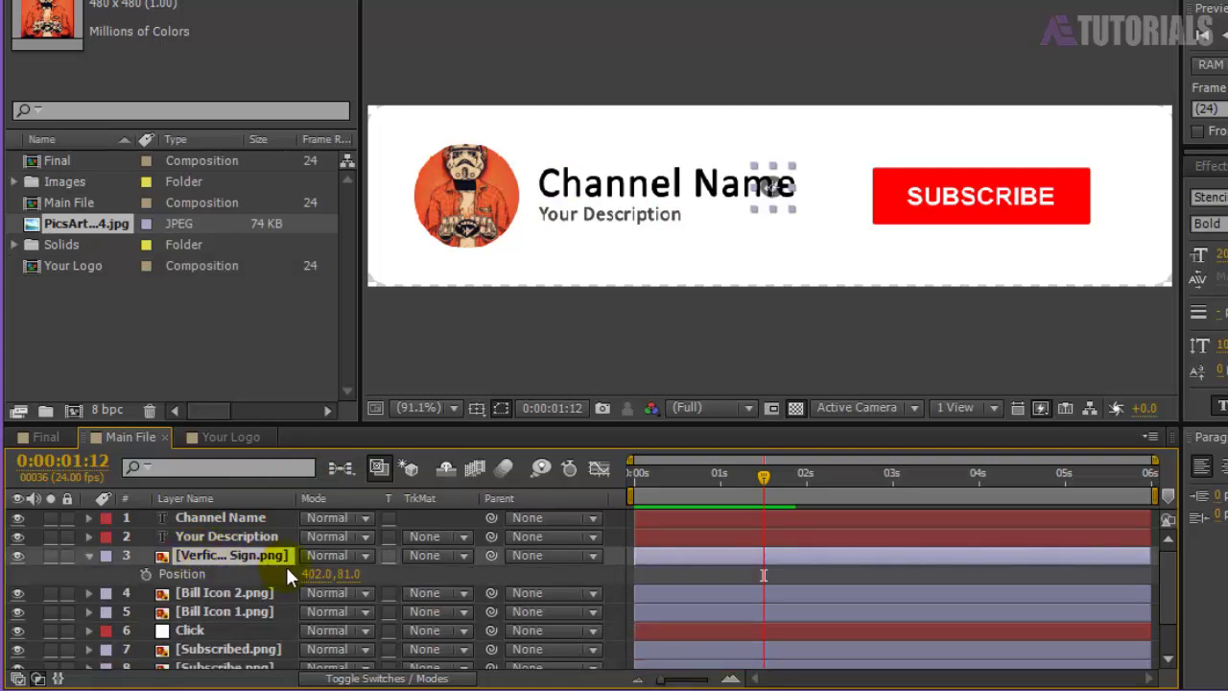
drag(316, 573, 360, 574)
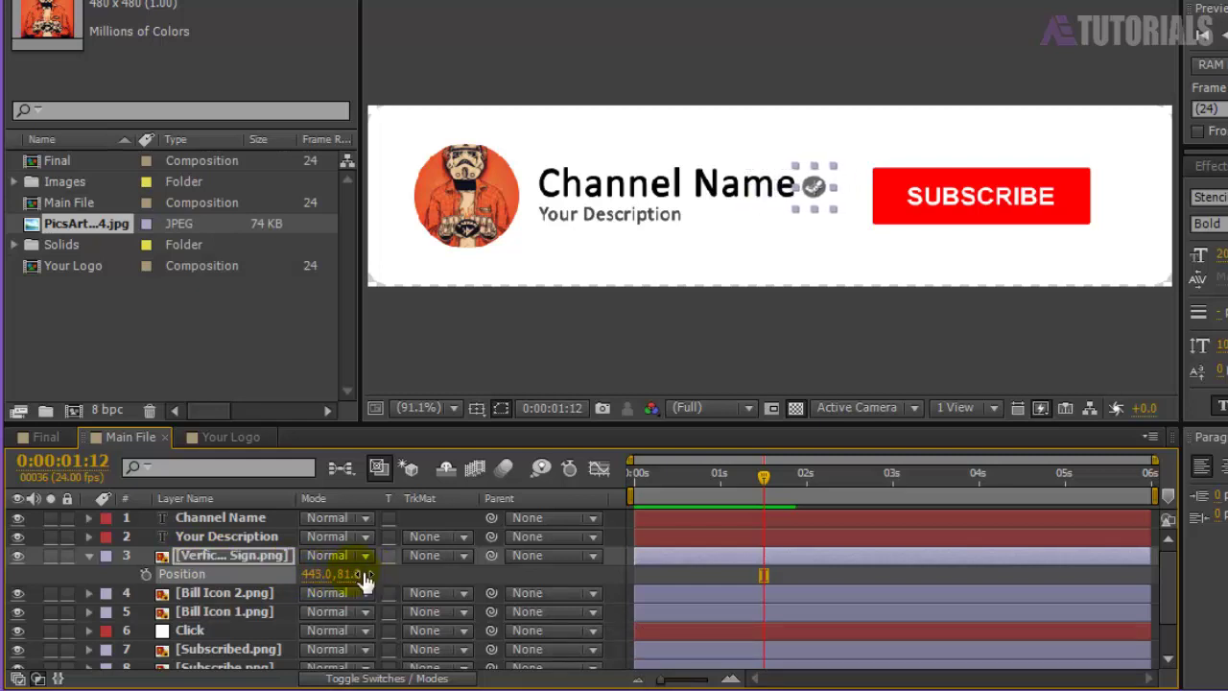
click(88, 555)
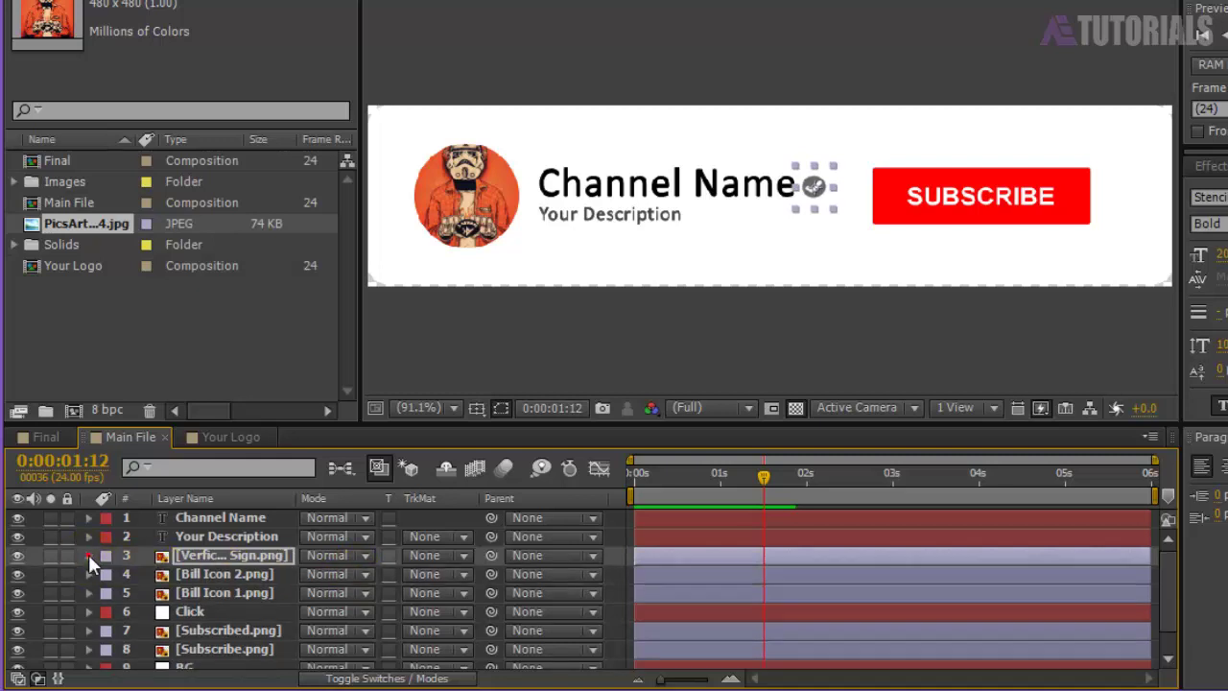
click(613, 559)
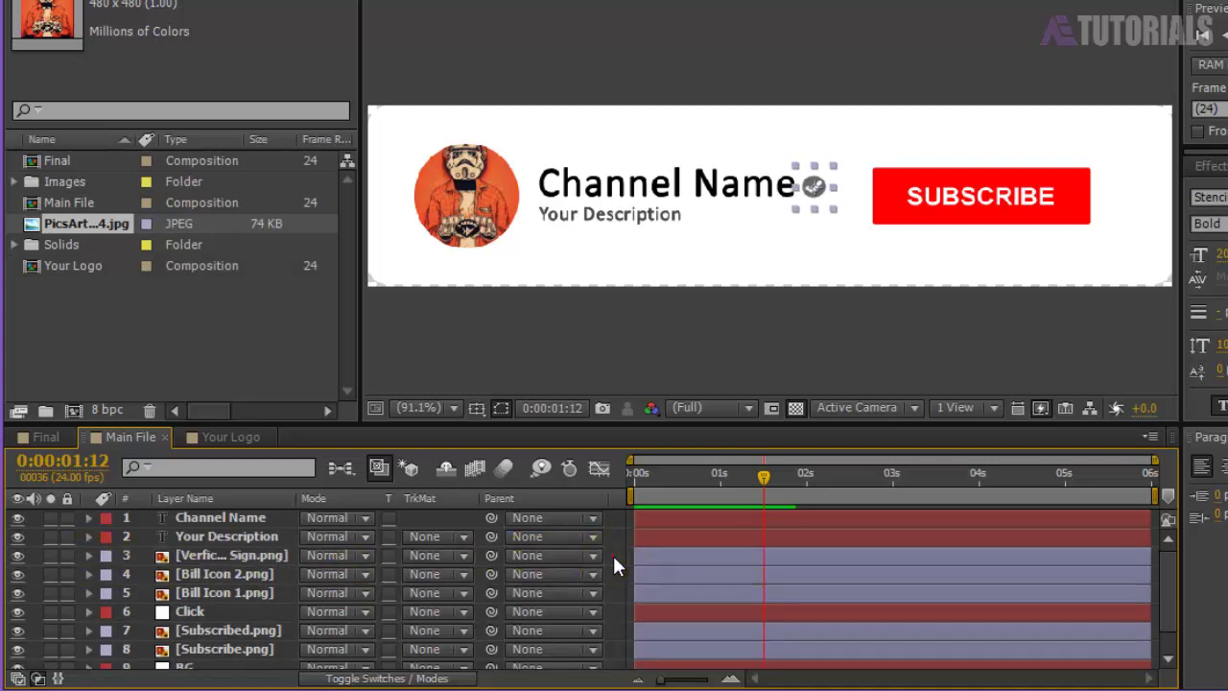
Play a RAM preview of the Final composition's animation.
click(45, 438)
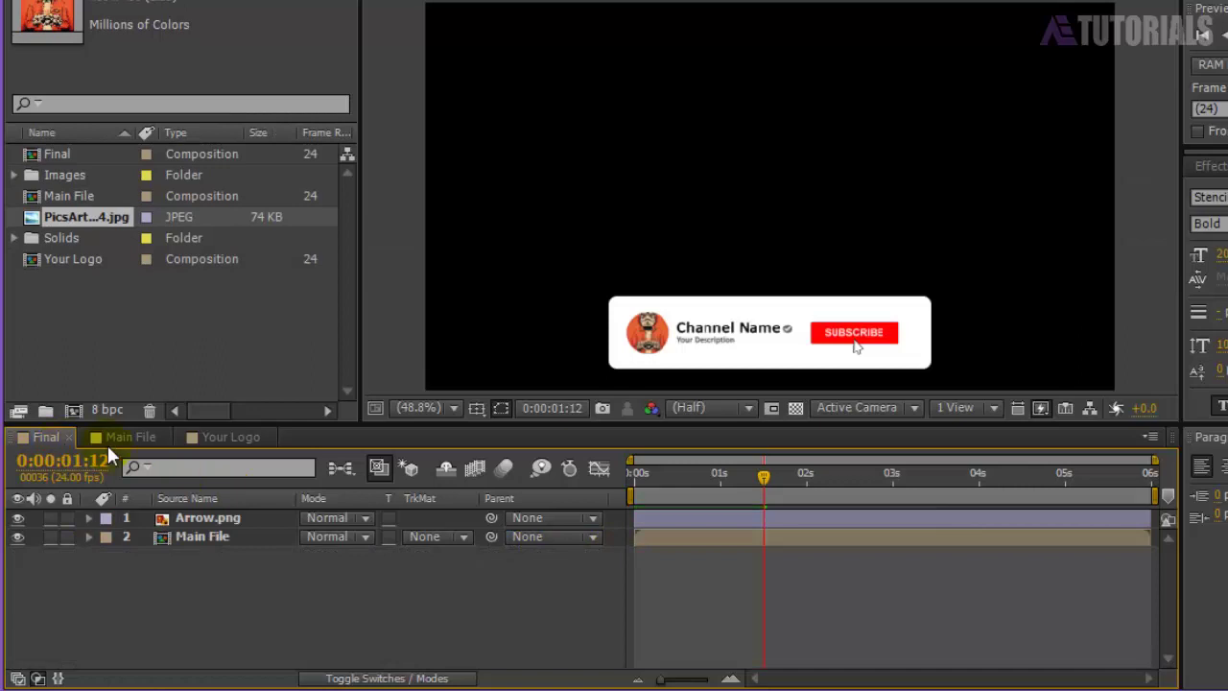
key(KP_0)
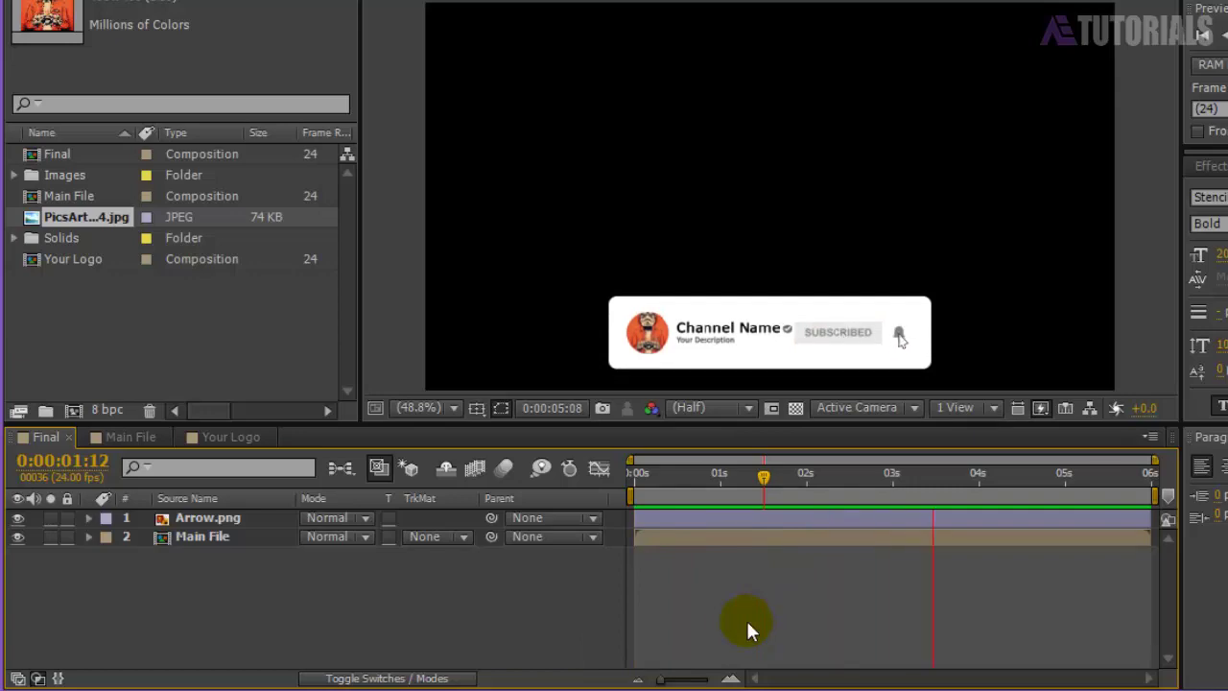
click(737, 616)
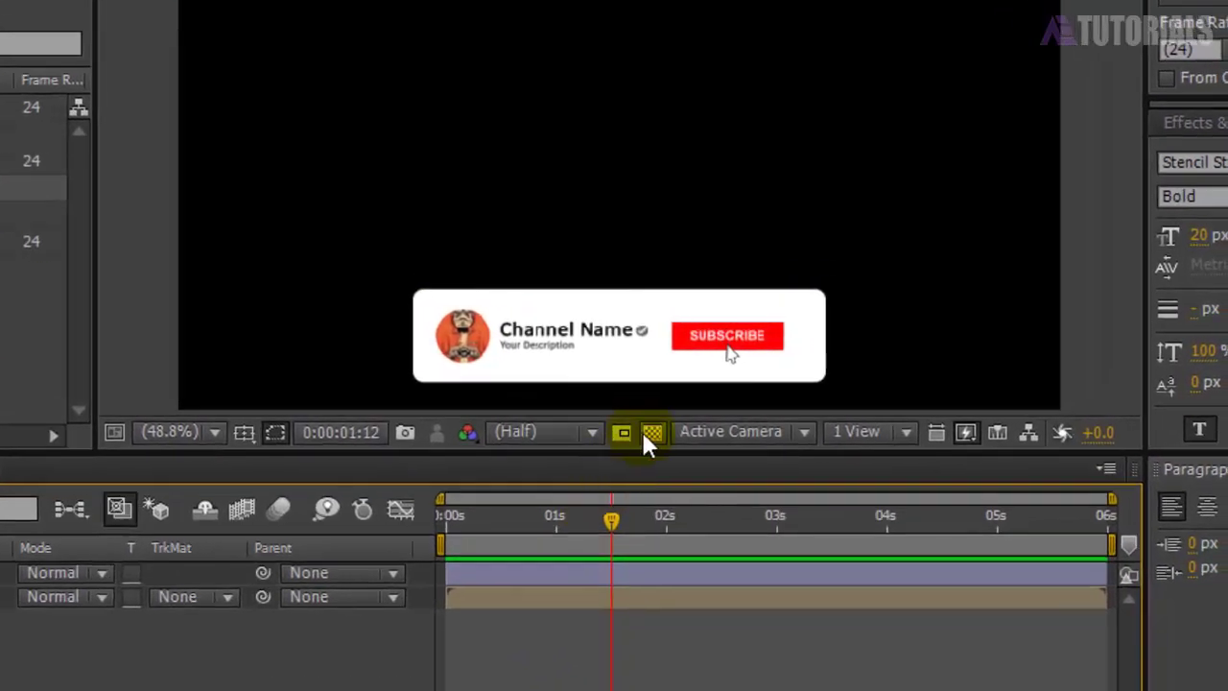
Turn on the transparency grid so the Final banner shows over a transparent background.
click(651, 433)
click(651, 433)
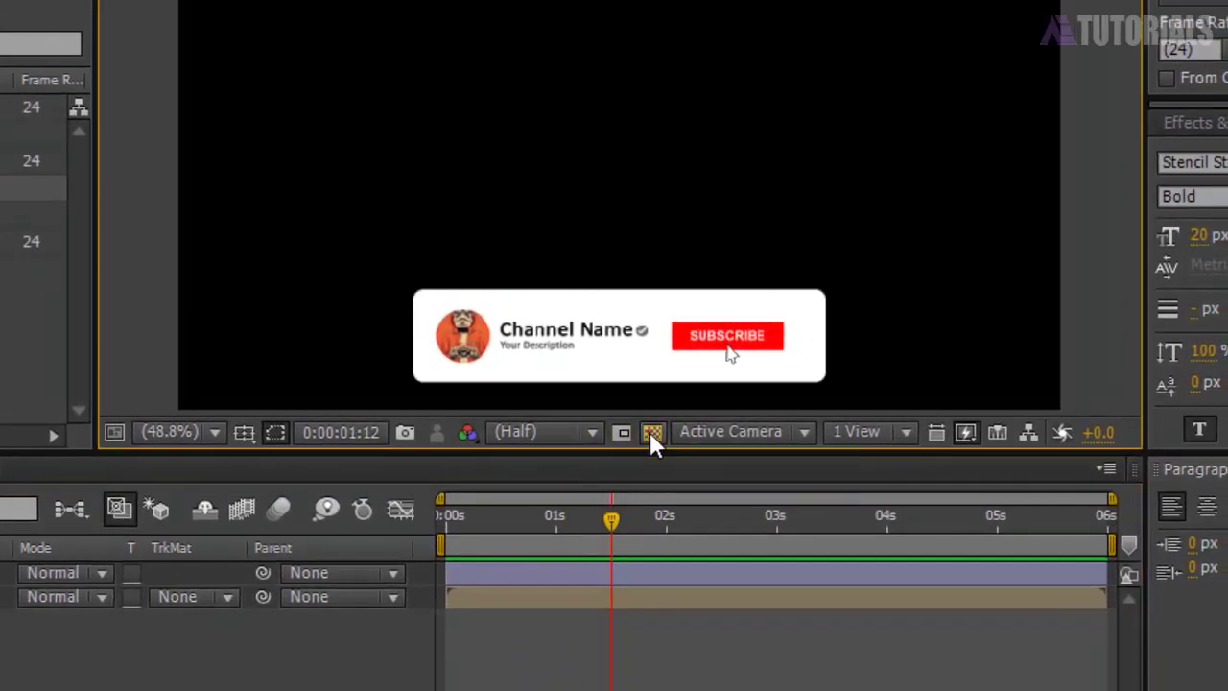
click(651, 433)
click(651, 432)
click(651, 433)
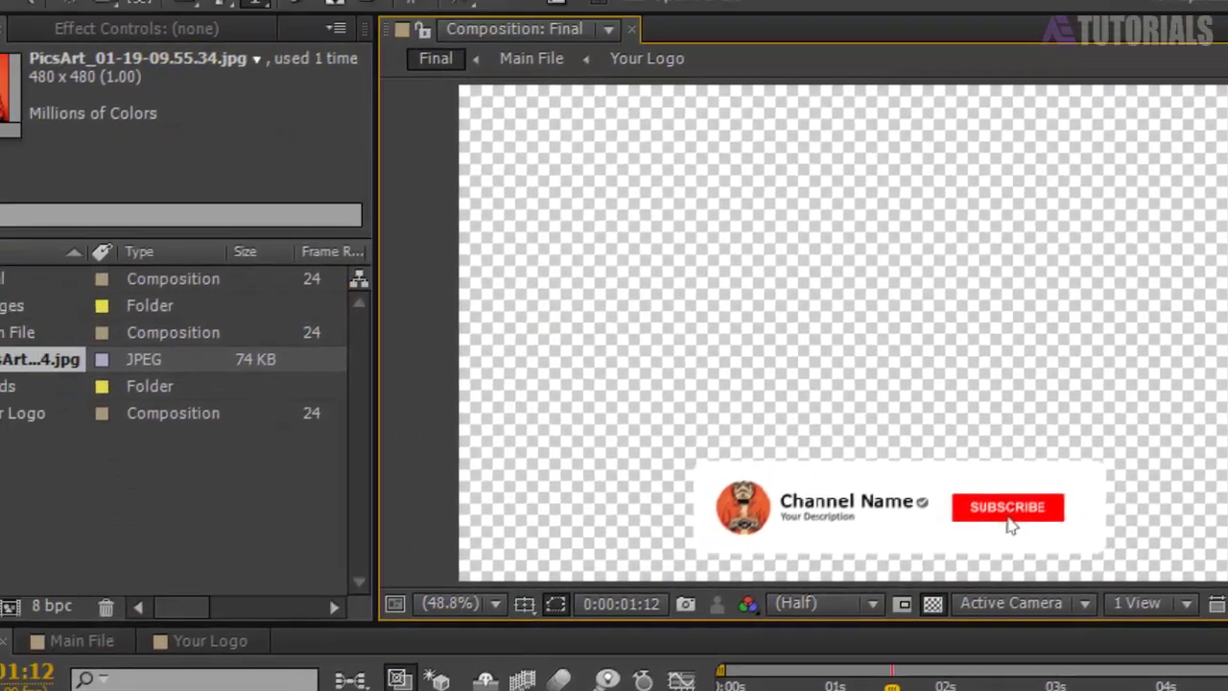
click(196, 18)
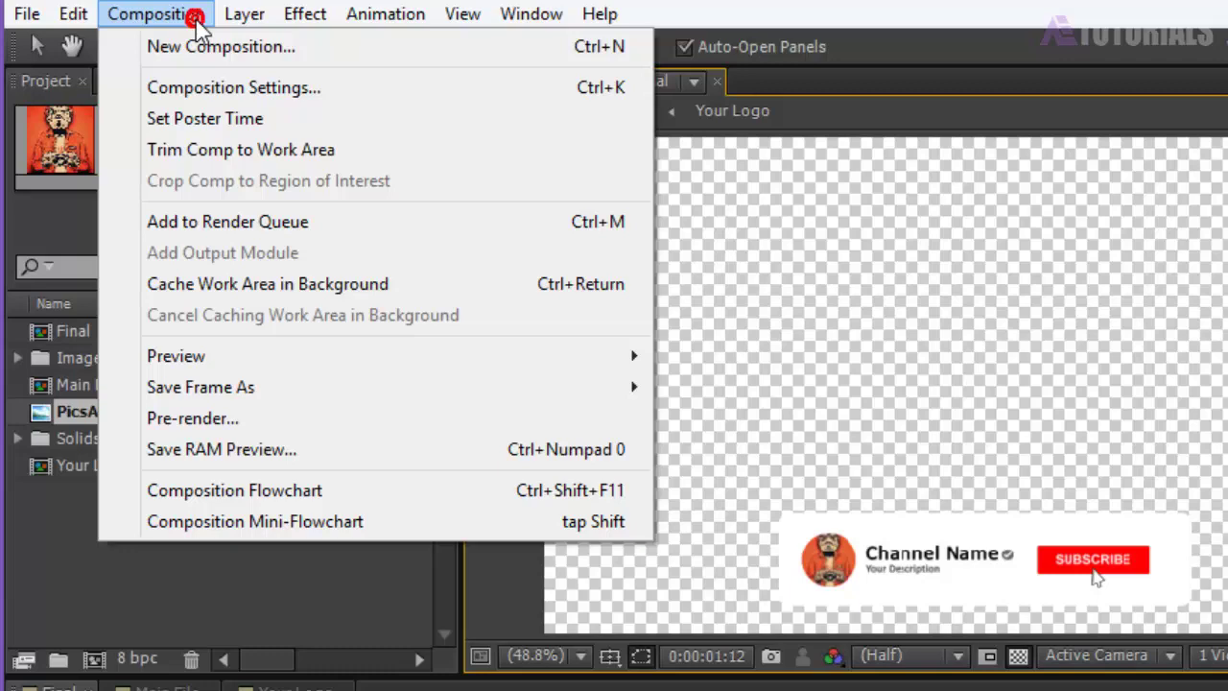
Add Final to the Render Queue with QuickTime output, RGB + Alpha channels and audio enabled.
click(196, 221)
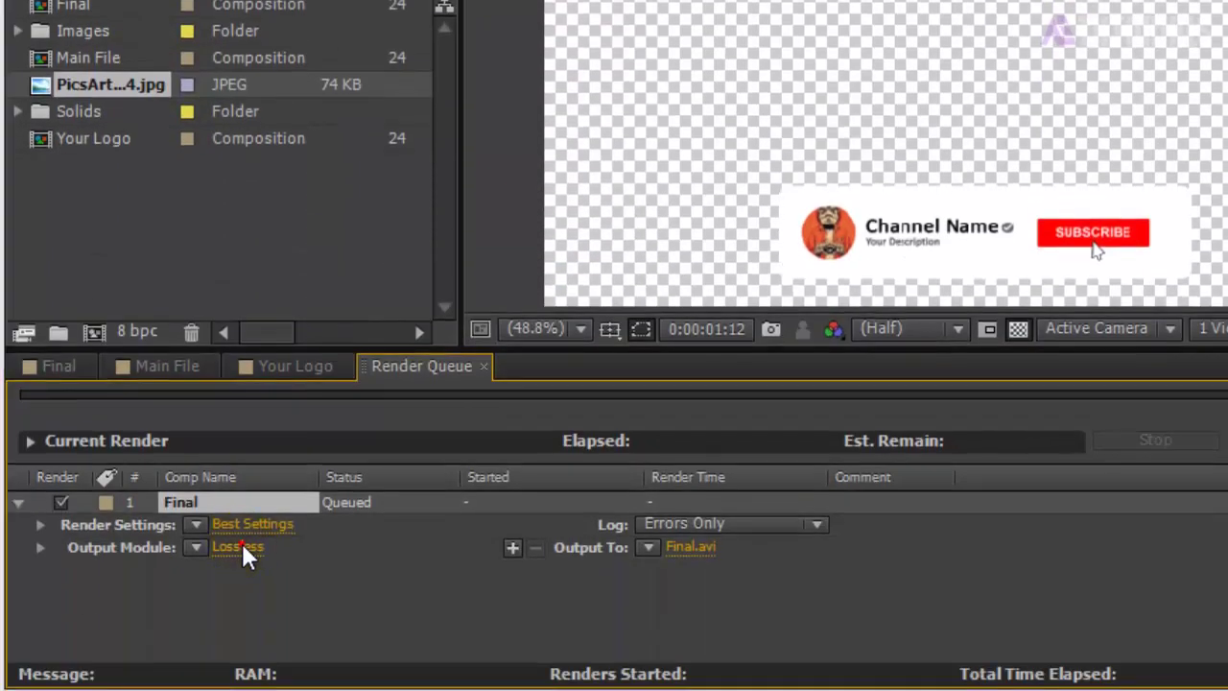
click(242, 543)
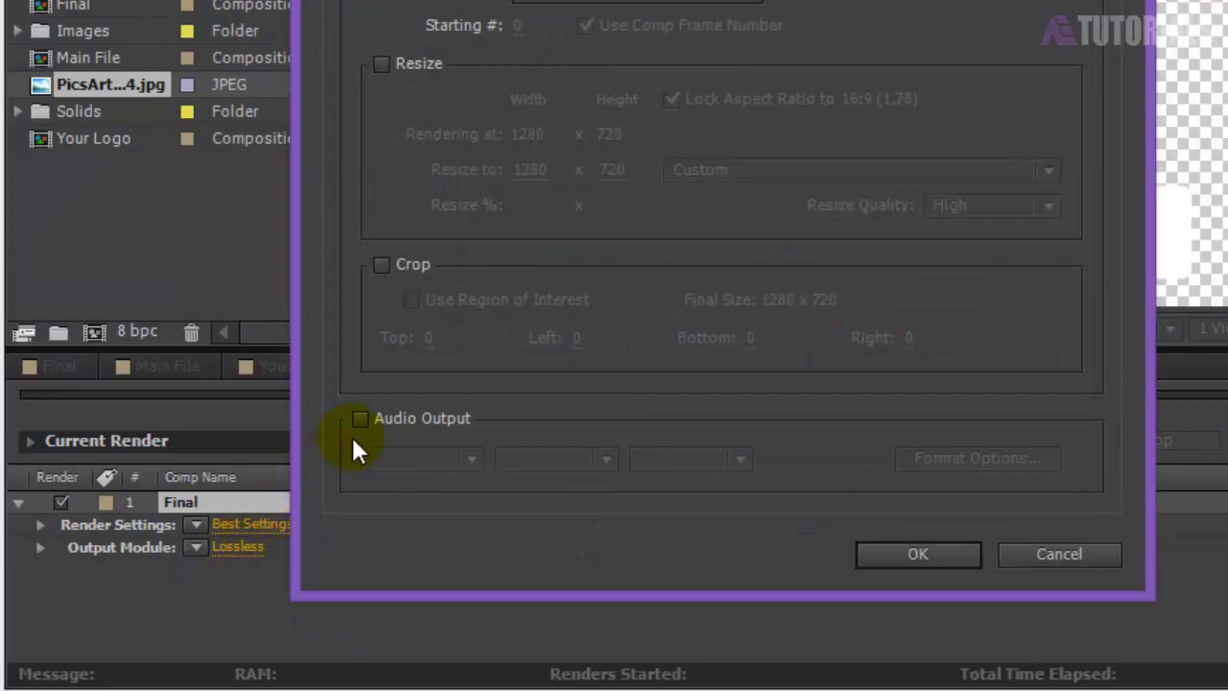
click(359, 419)
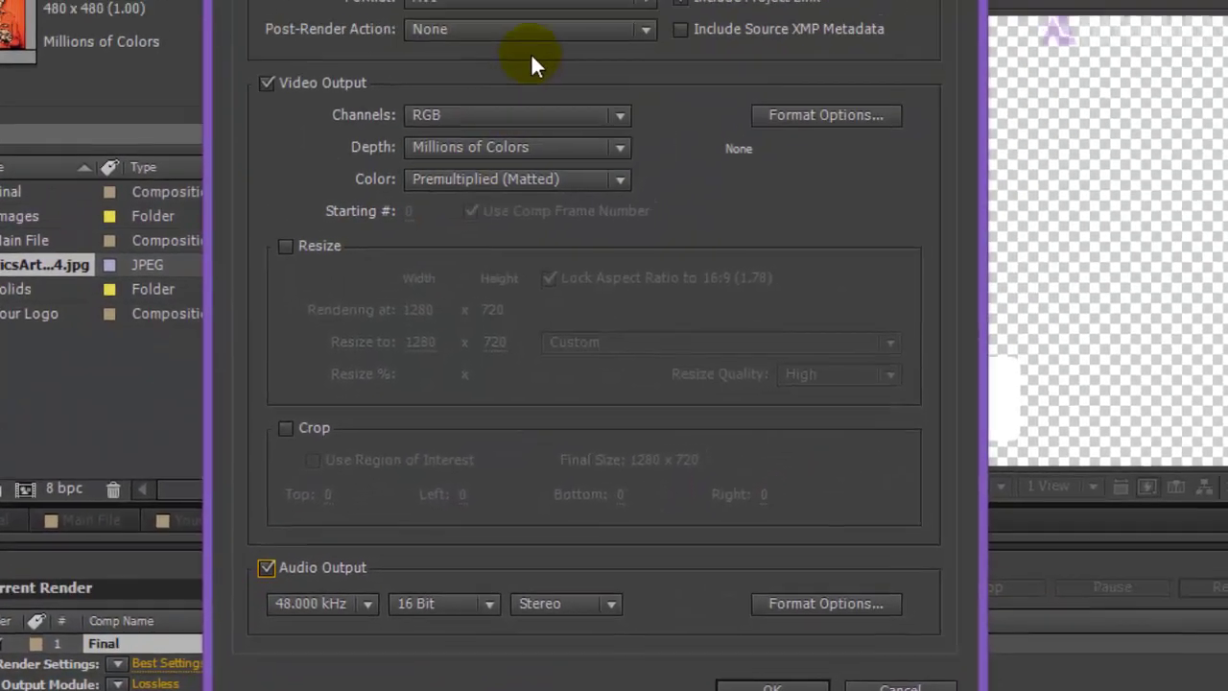
click(527, 50)
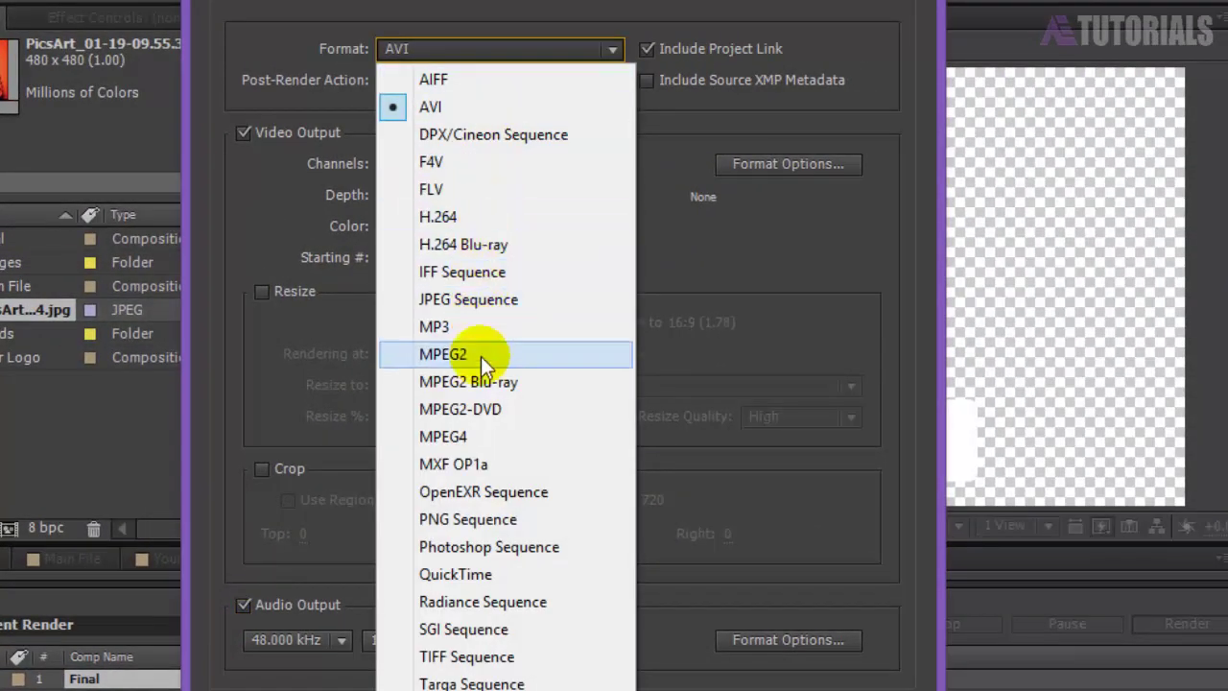
click(477, 576)
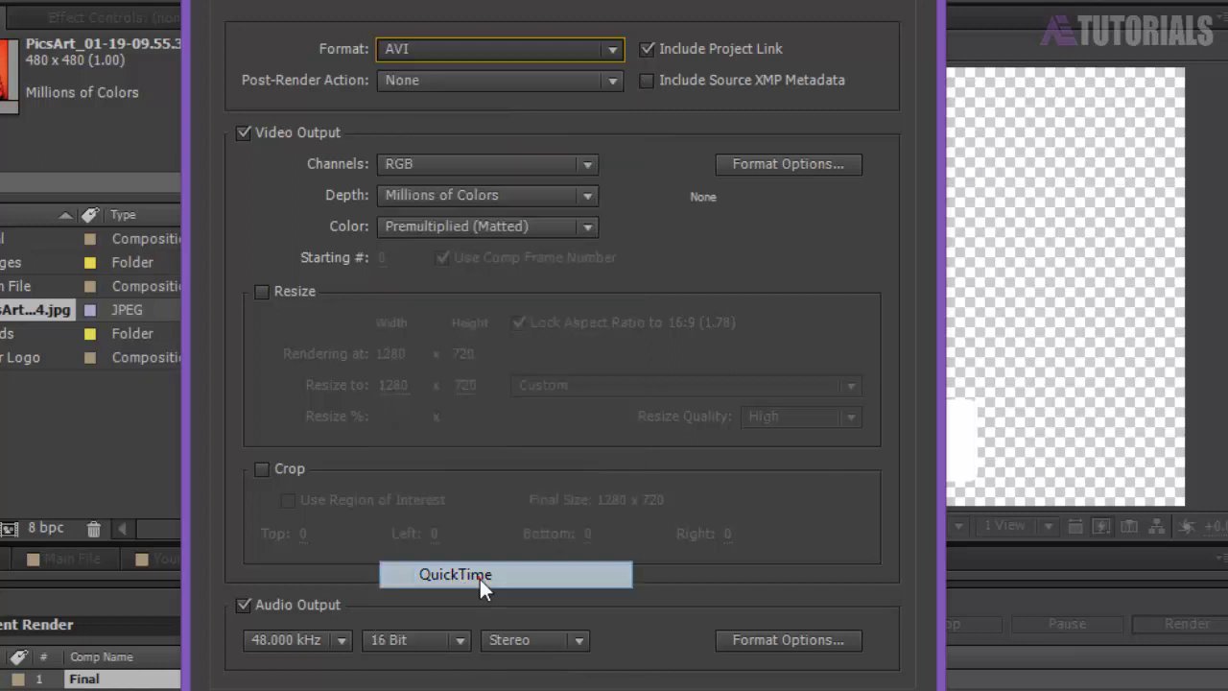
click(544, 164)
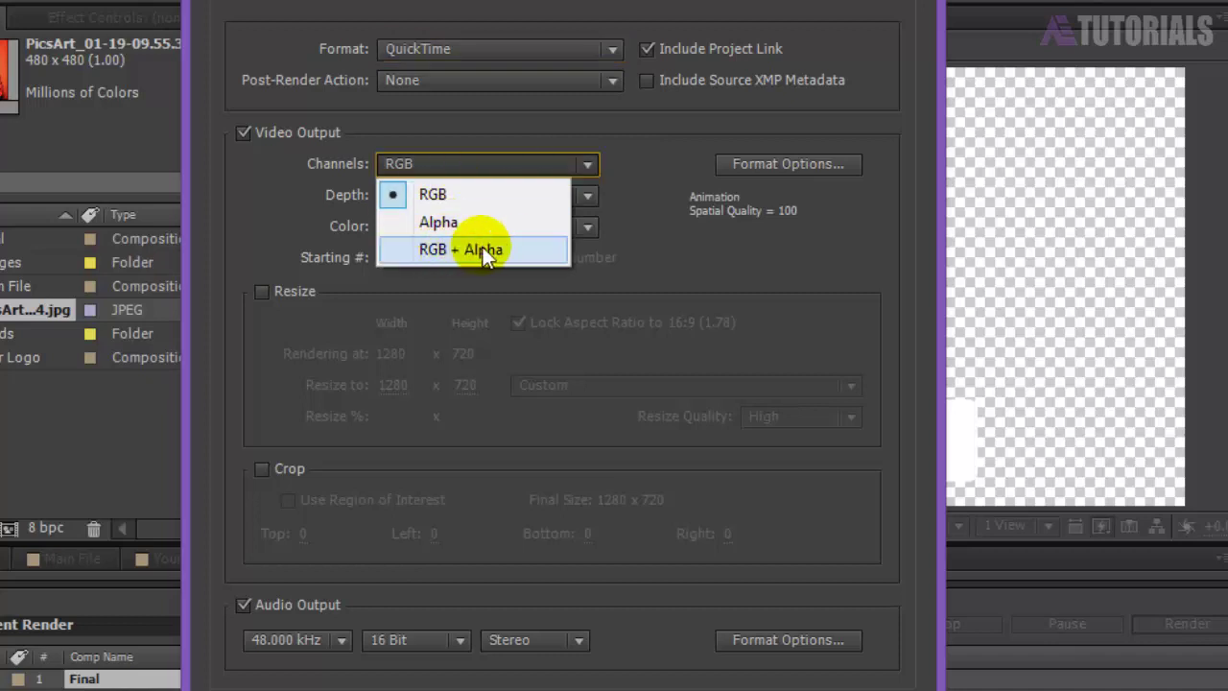
click(454, 251)
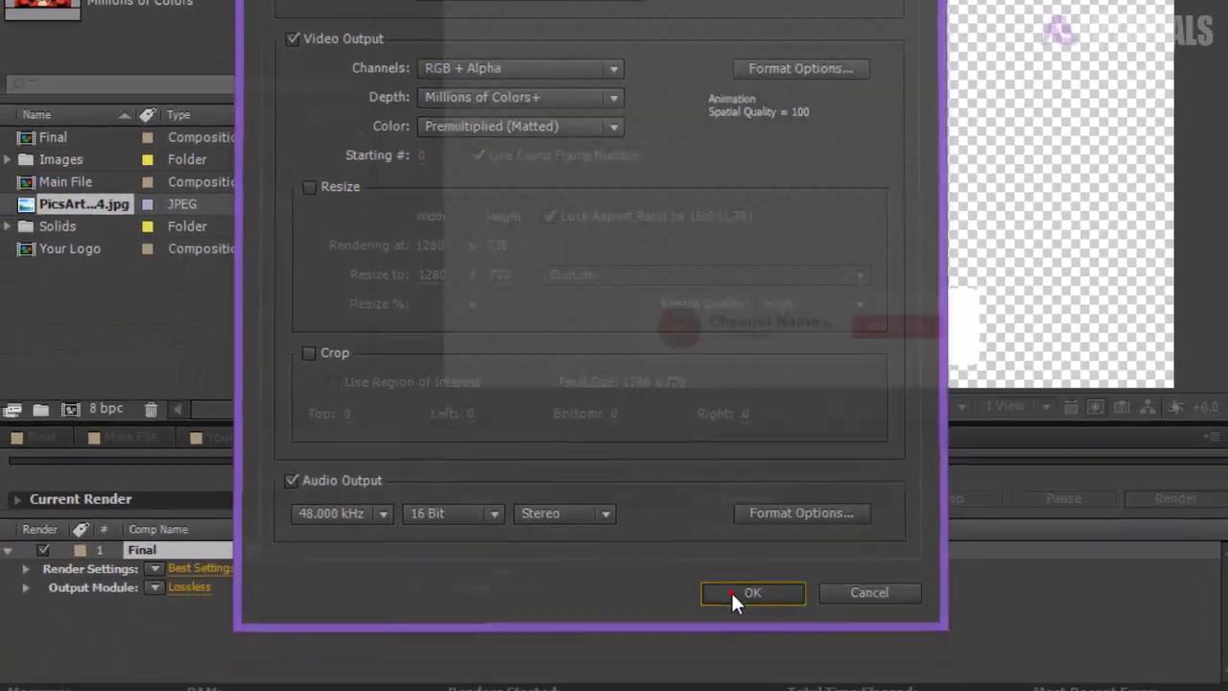
Confirm the output module and save the render output as Final.mov.
click(731, 592)
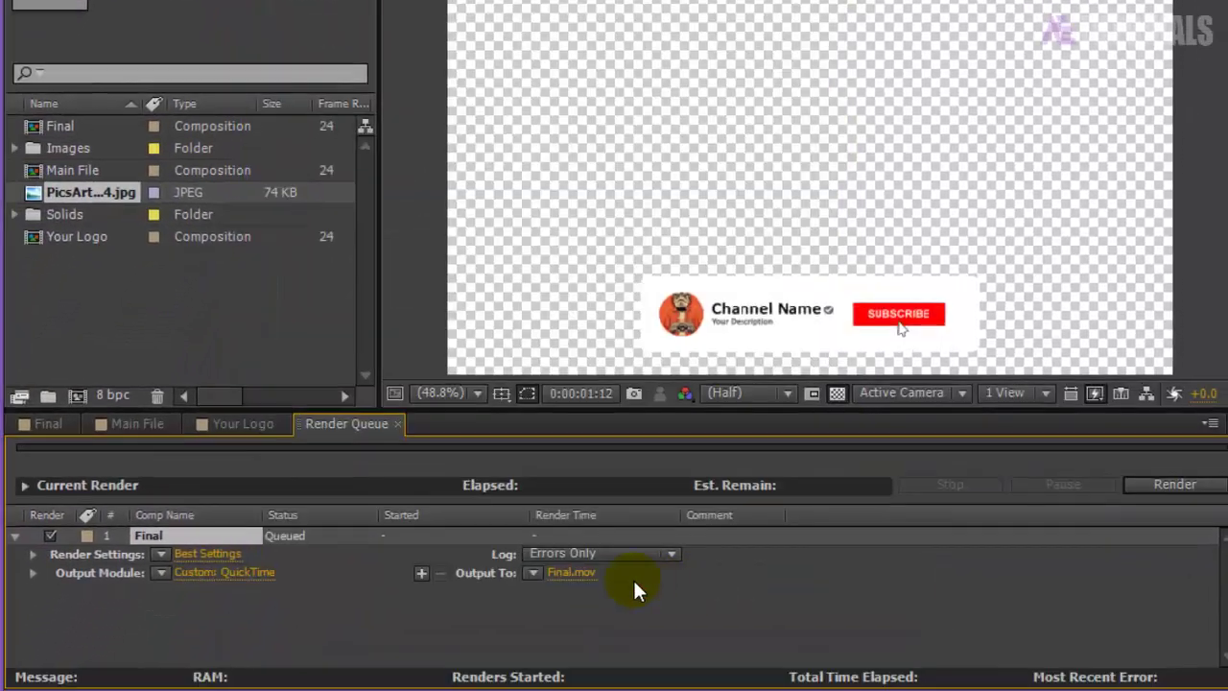
click(569, 571)
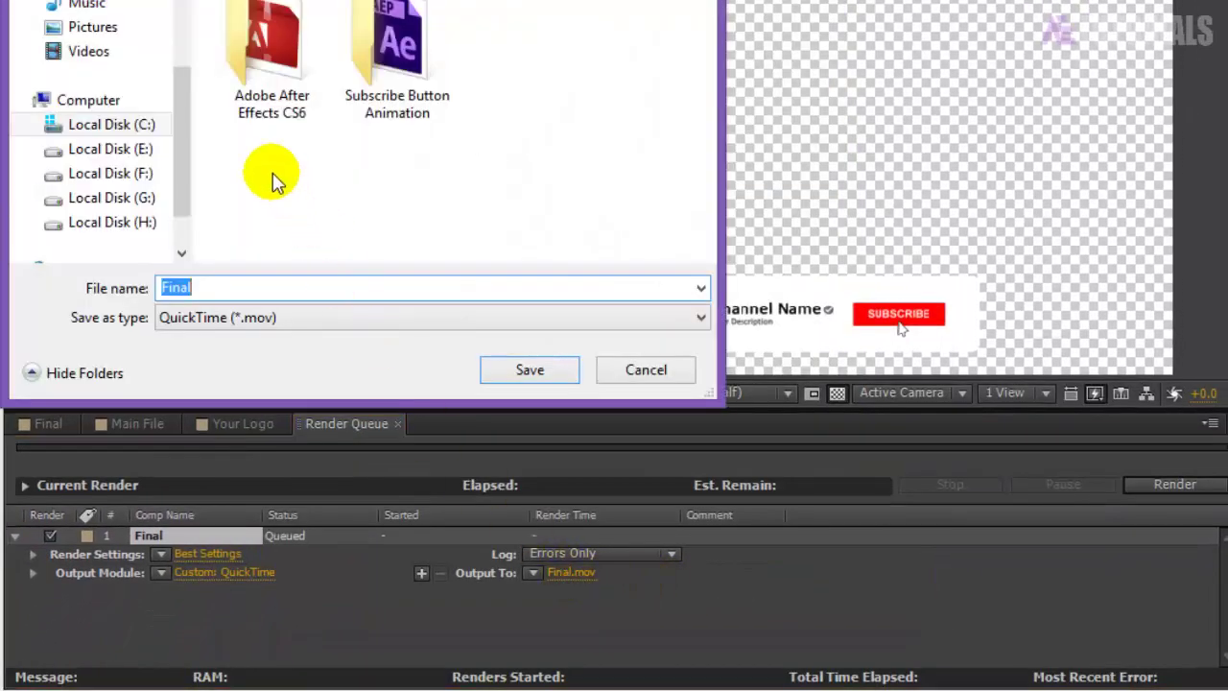
click(529, 369)
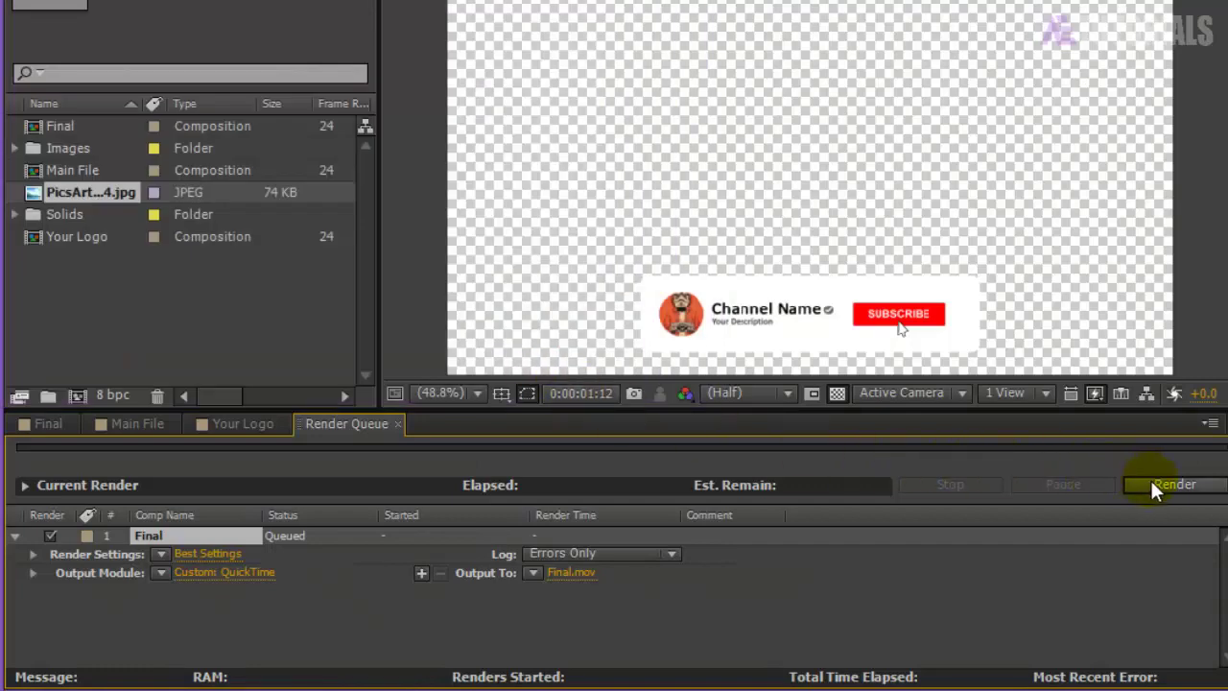